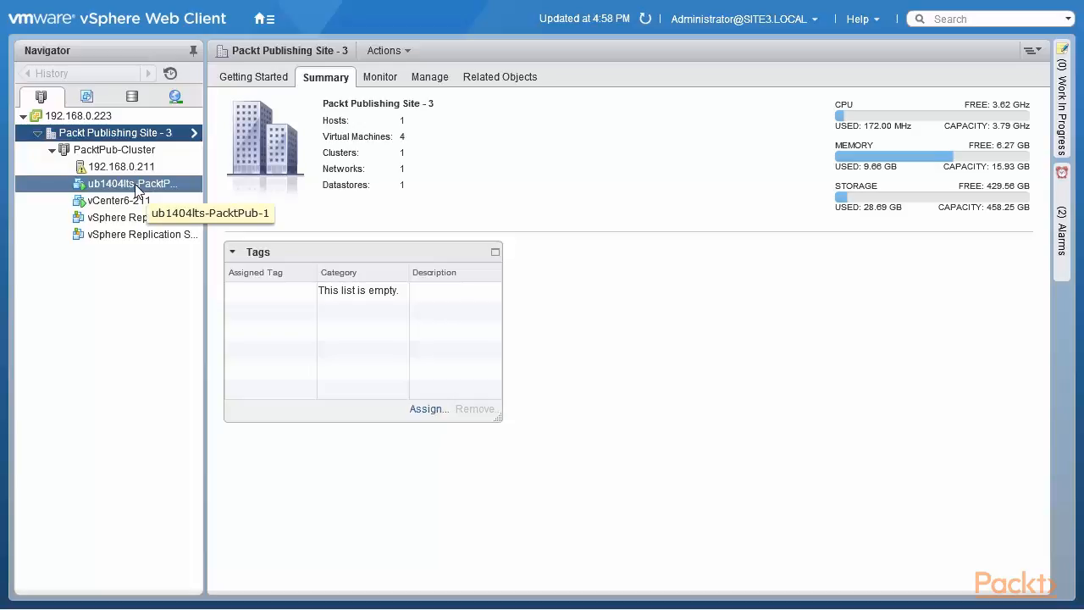
Step: Open the resource settings of the ub1404lts-PacktPub-1 virtual machine and try the Low, High and Custom CPU share levels
{"action": "right_click", "coordinate": [134, 187]}
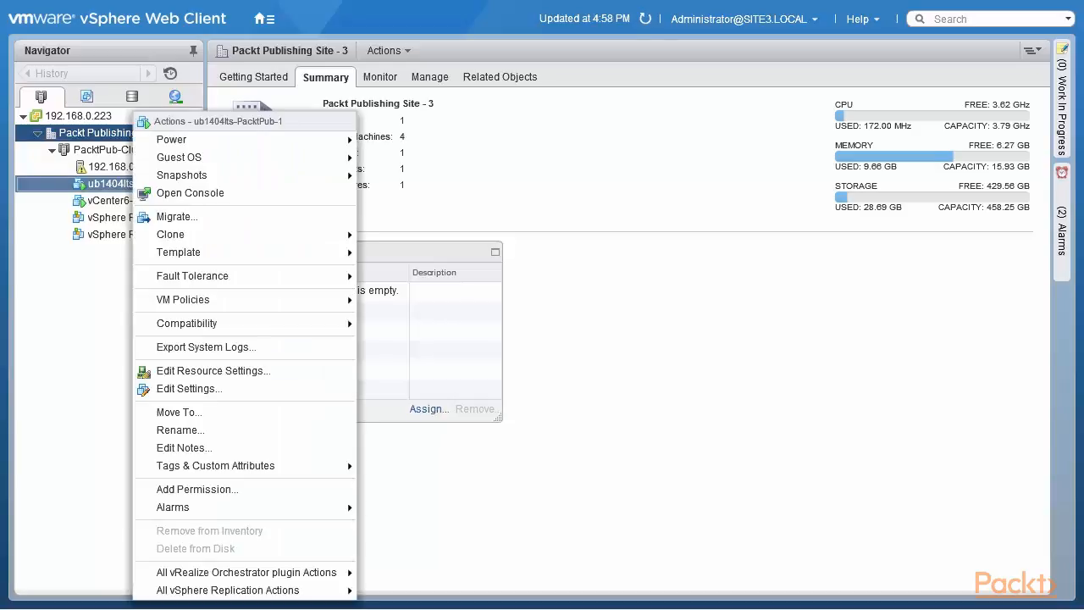
{"action": "left_click", "coordinate": [220, 370]}
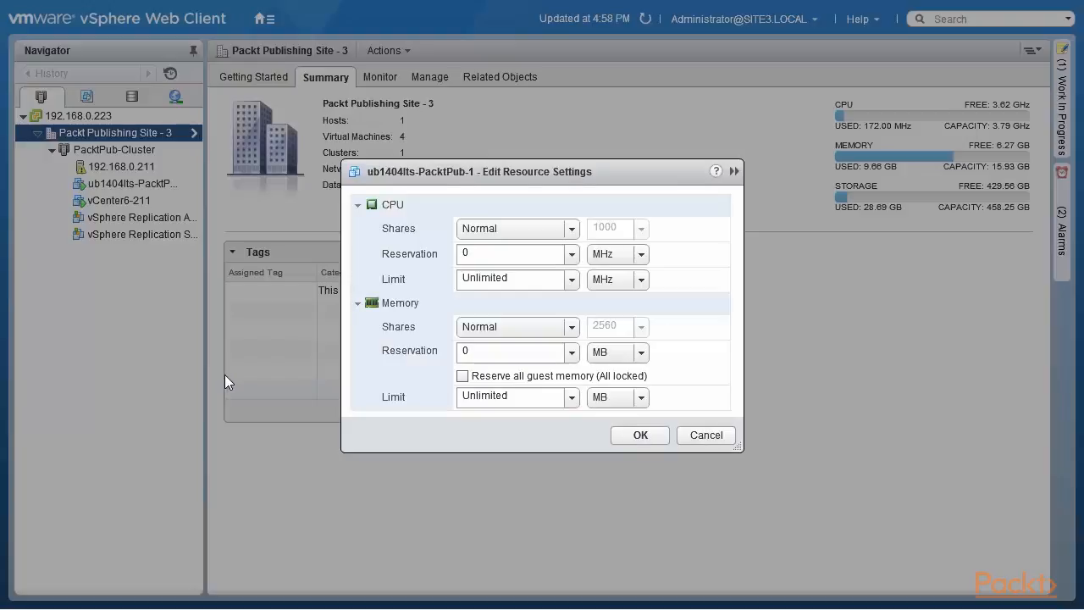
{"action": "left_click", "coordinate": [572, 229]}
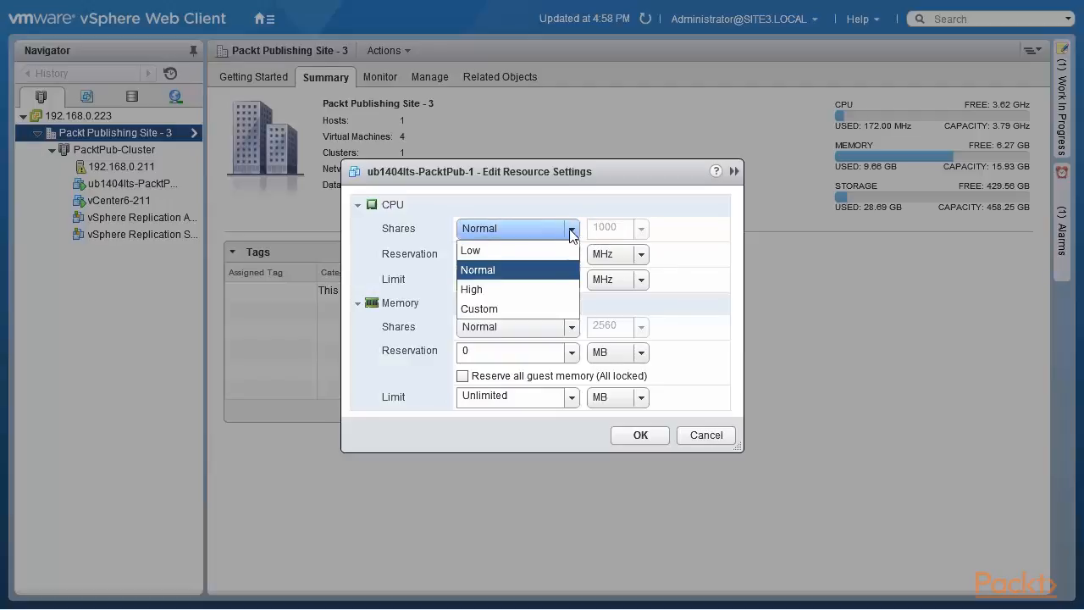
{"action": "key", "text": "Up"}
{"action": "key", "text": "Return"}
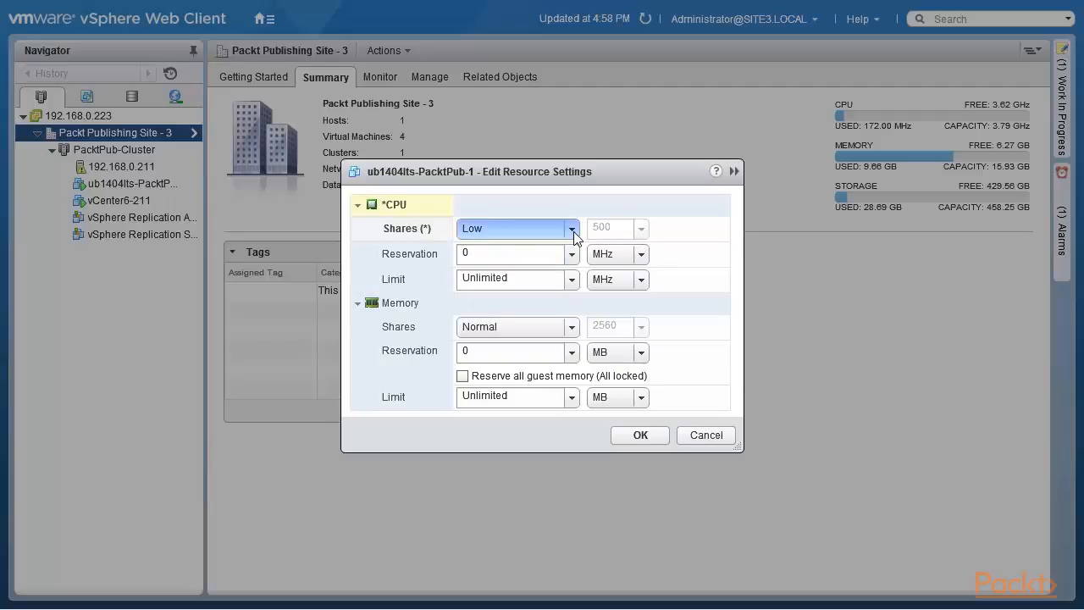
{"action": "left_click", "coordinate": [569, 230]}
{"action": "left_click", "coordinate": [526, 288]}
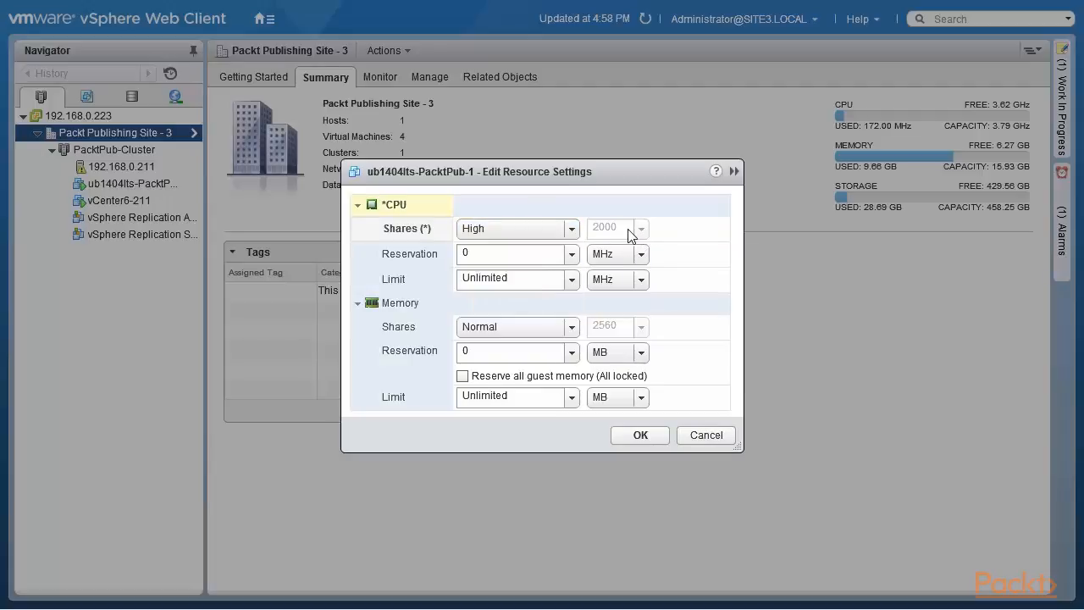
{"action": "left_click", "coordinate": [571, 230]}
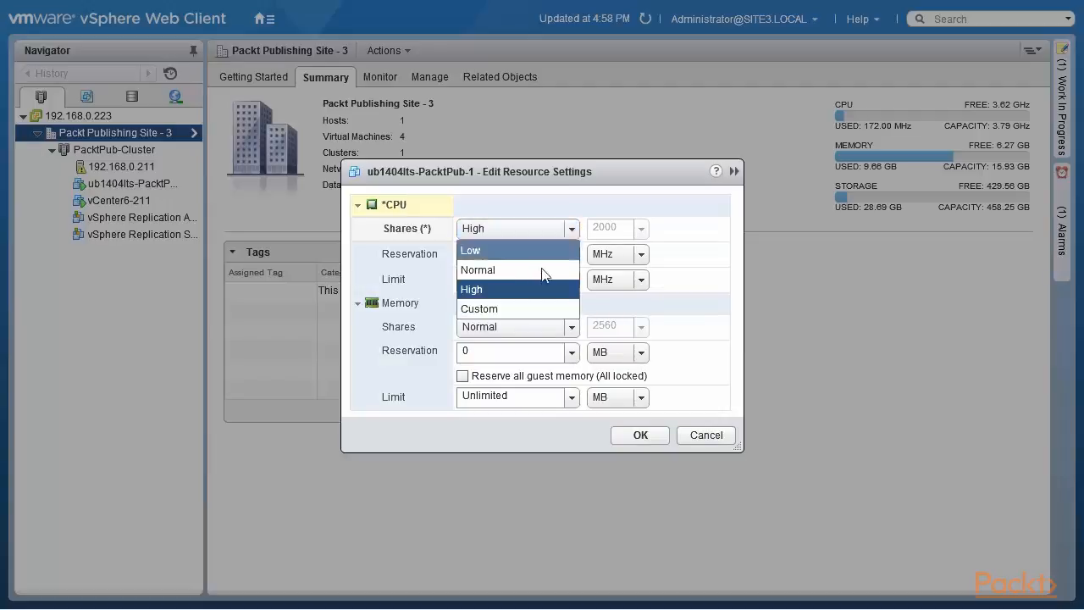
{"action": "left_click", "coordinate": [520, 311]}
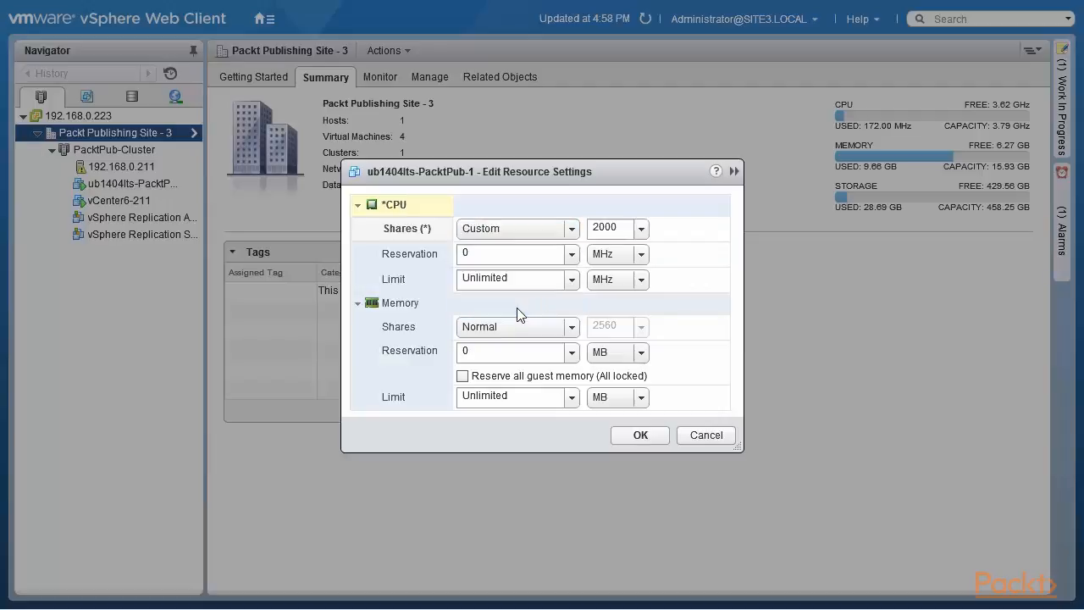
Step: Compare the Low, Normal and High CPU share levels, ending on Normal, and close the virtual machine's resource settings without saving
{"action": "left_click", "coordinate": [571, 229]}
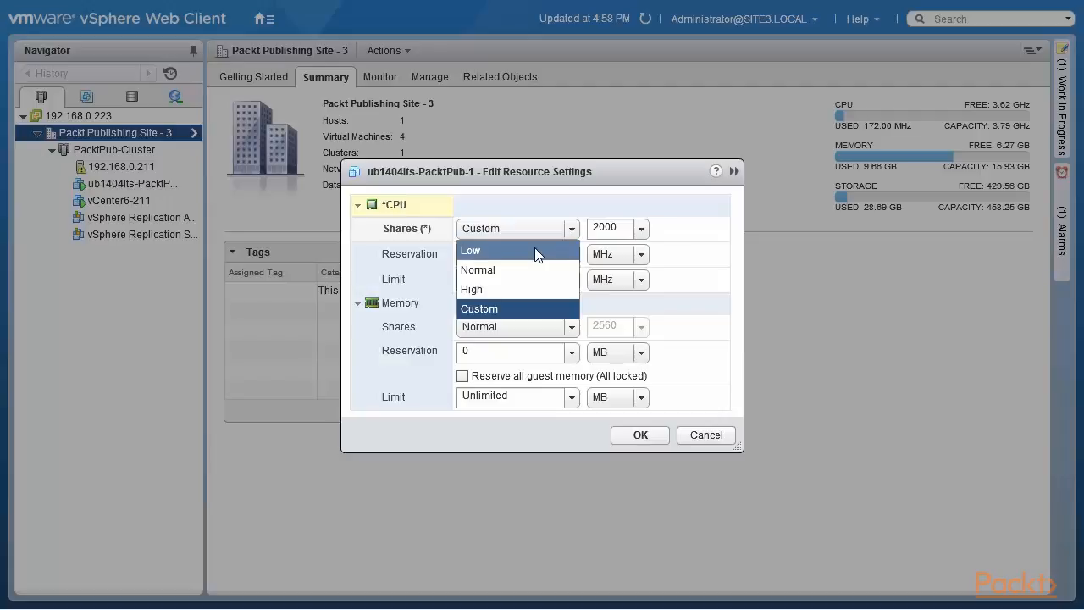
{"action": "left_click", "coordinate": [534, 249]}
{"action": "left_click", "coordinate": [554, 230]}
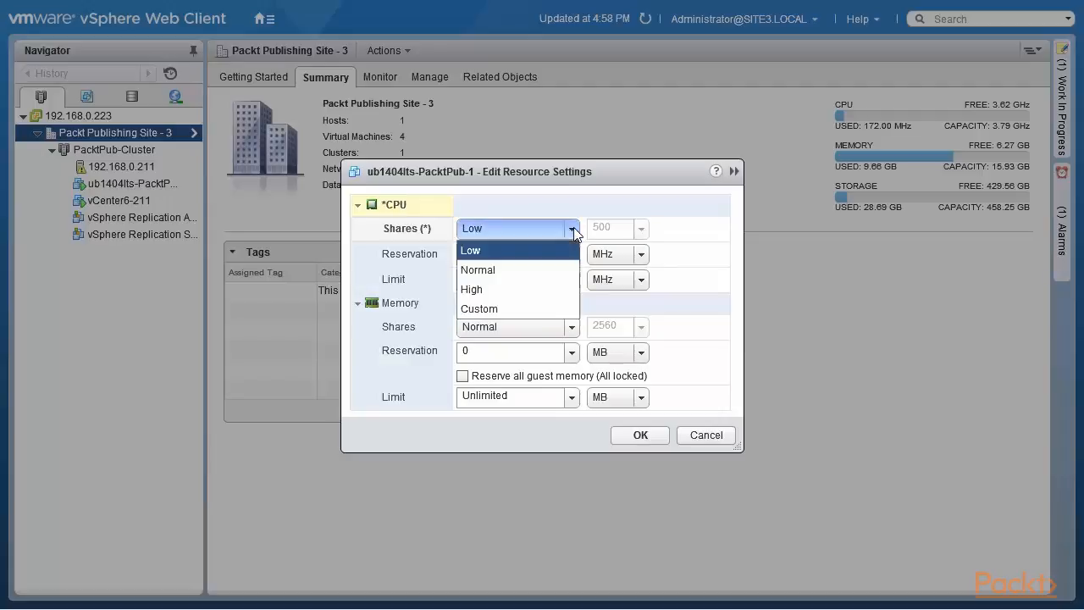
{"action": "left_click", "coordinate": [536, 263]}
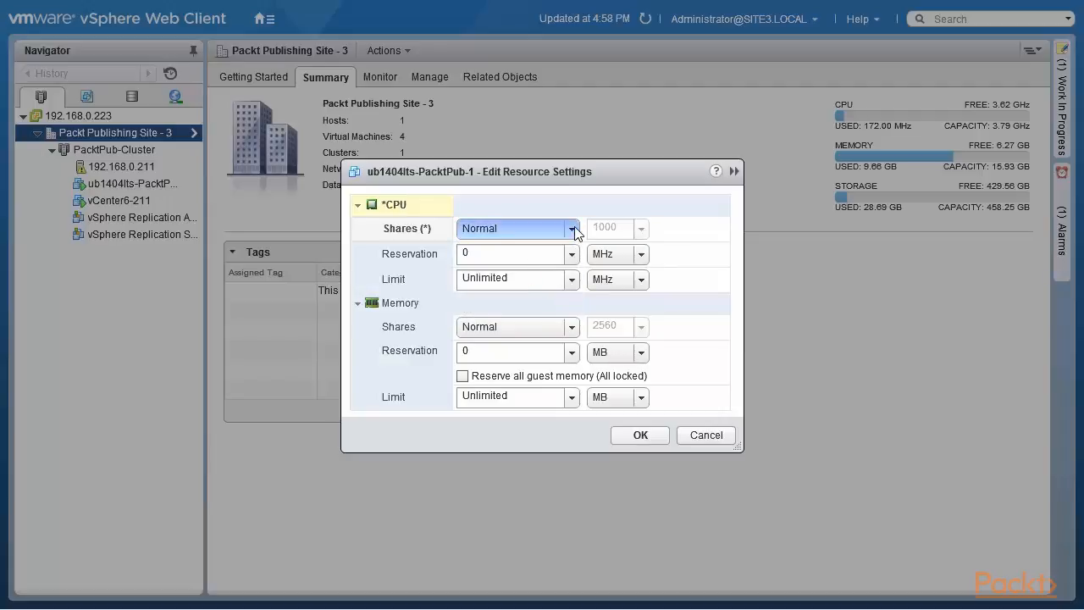
{"action": "left_click", "coordinate": [572, 229]}
{"action": "left_click", "coordinate": [532, 282]}
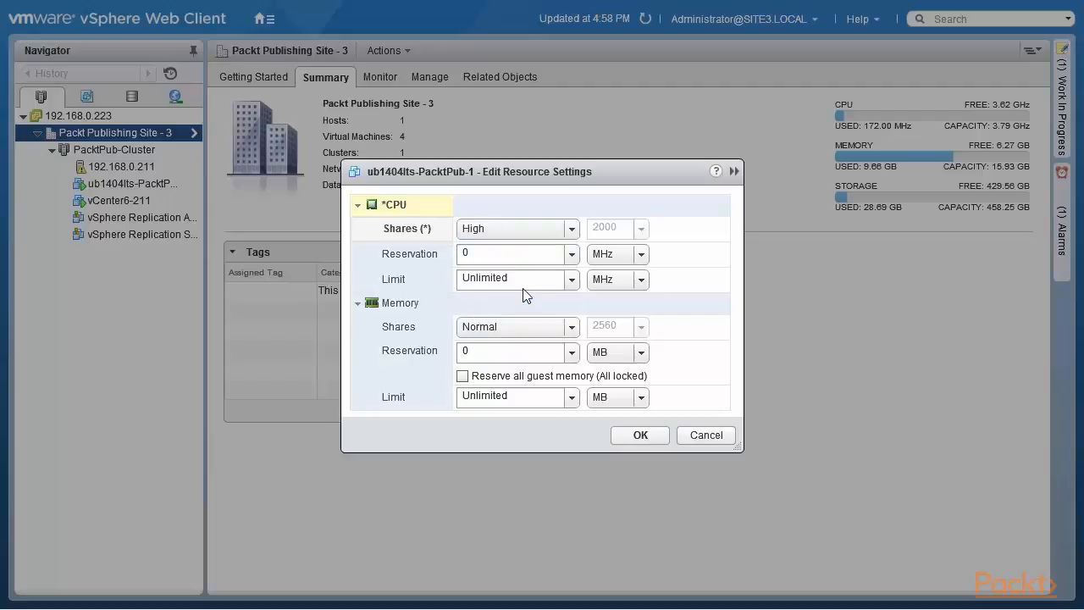
{"action": "left_click", "coordinate": [573, 227]}
{"action": "left_click", "coordinate": [542, 246]}
{"action": "left_click", "coordinate": [574, 230]}
{"action": "left_click", "coordinate": [545, 270]}
{"action": "left_click", "coordinate": [705, 435]}
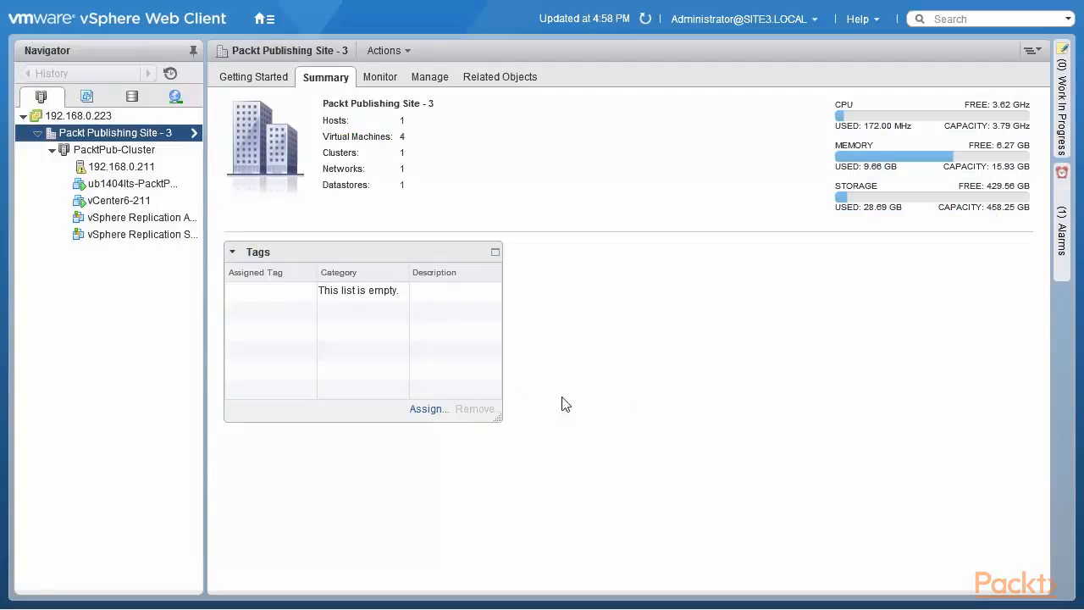
Step: Compare the Low and High CPU share levels for a new resource pool in PacktPub-Cluster, without creating the pool
{"action": "right_click", "coordinate": [128, 150]}
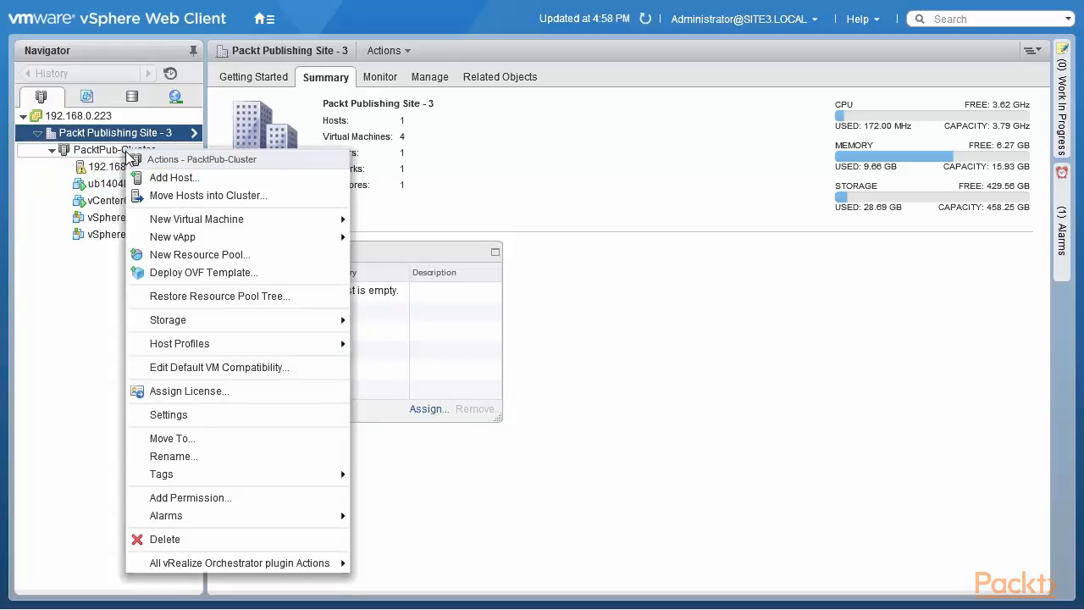
{"action": "left_click", "coordinate": [258, 258]}
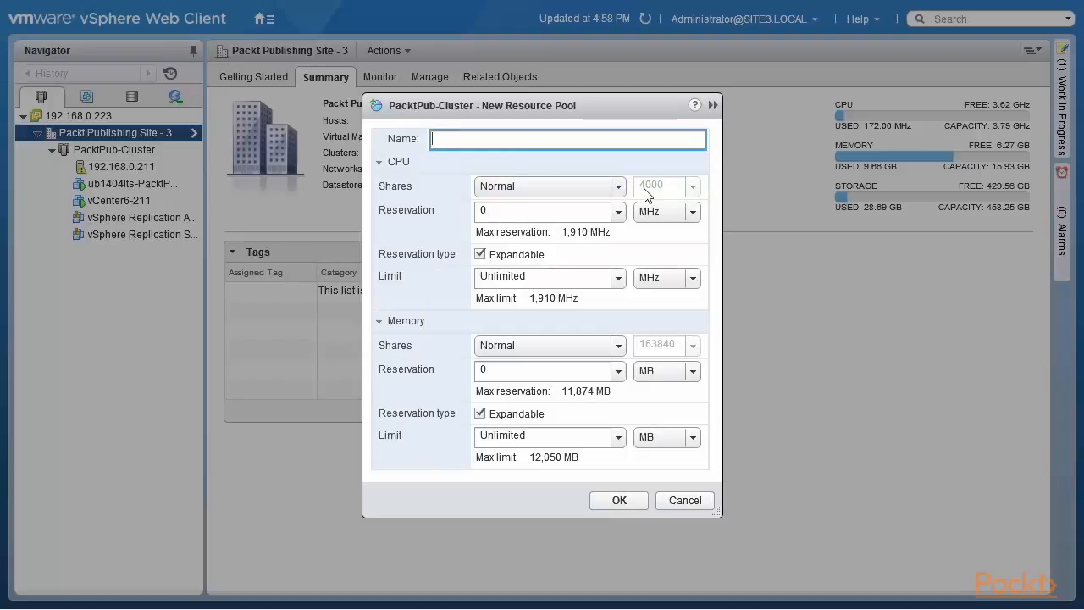
{"action": "left_click", "coordinate": [604, 192]}
{"action": "left_click", "coordinate": [597, 209]}
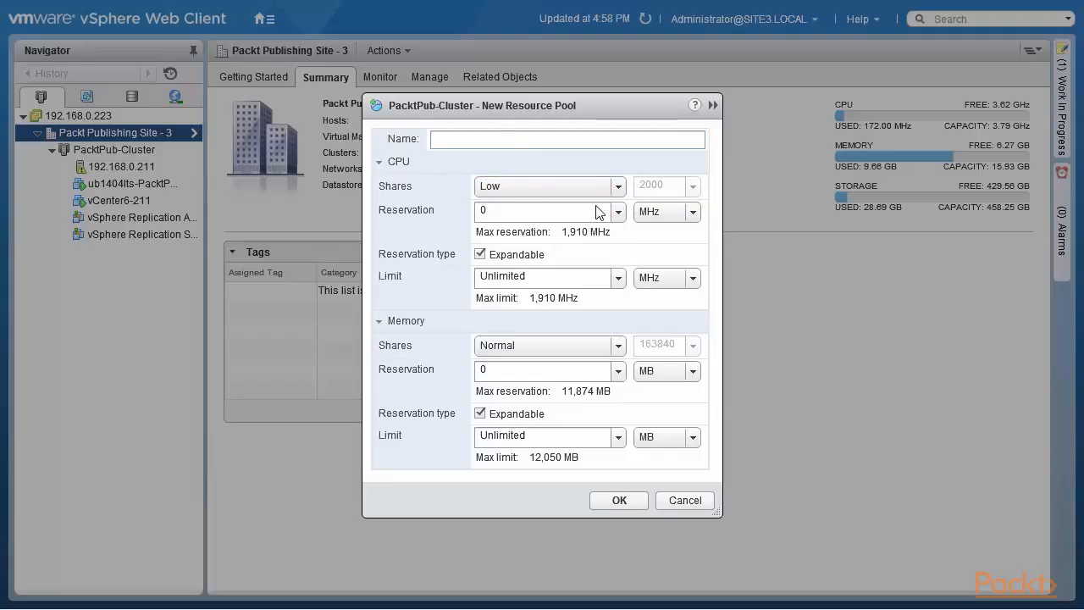
{"action": "left_click", "coordinate": [619, 187]}
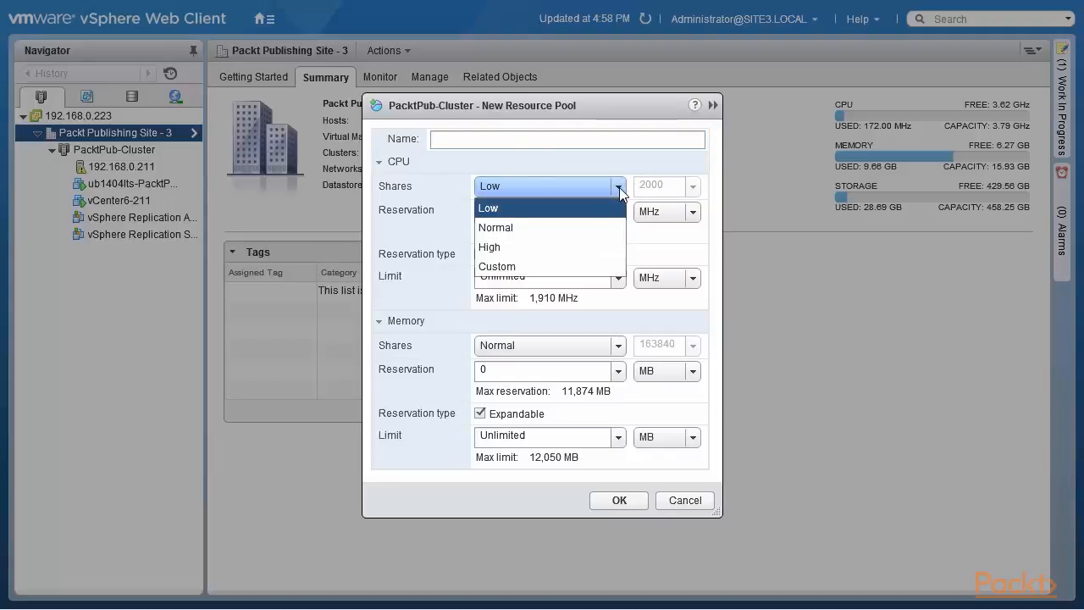
{"action": "left_click", "coordinate": [592, 246]}
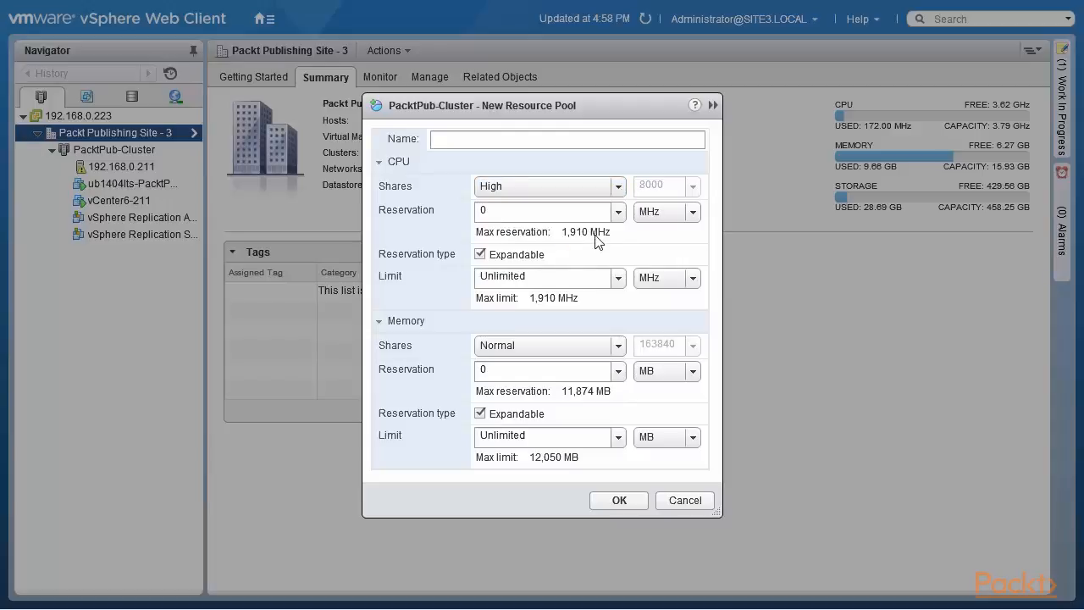
{"action": "left_click", "coordinate": [619, 188]}
{"action": "left_click", "coordinate": [685, 501]}
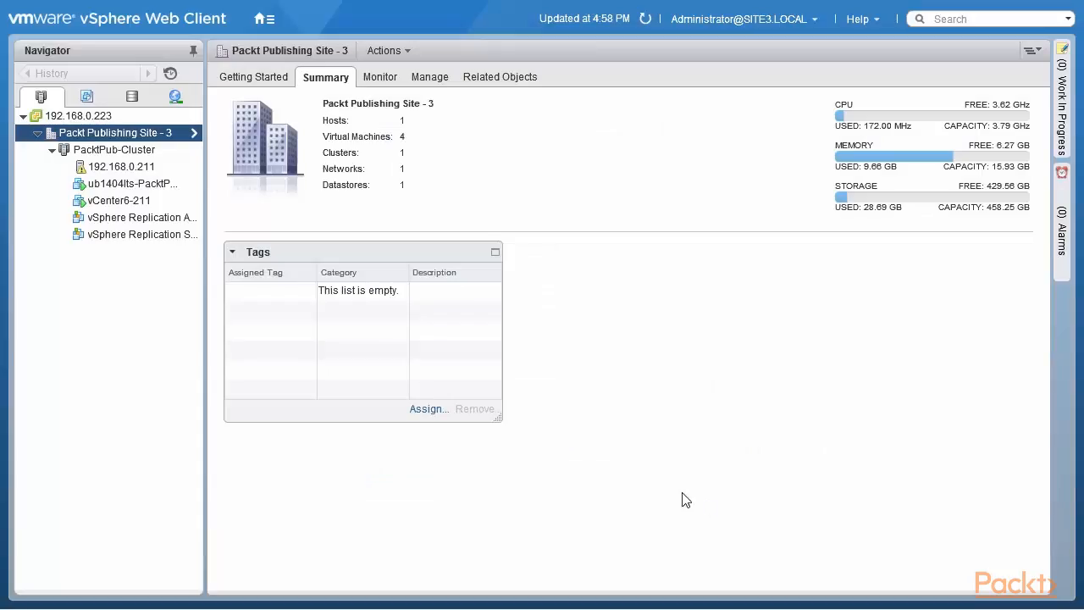
Step: Review the CPU and memory resource settings of ub1404lts-PacktPub-1 and close them without saving
{"action": "right_click", "coordinate": [125, 184]}
{"action": "left_click", "coordinate": [235, 370]}
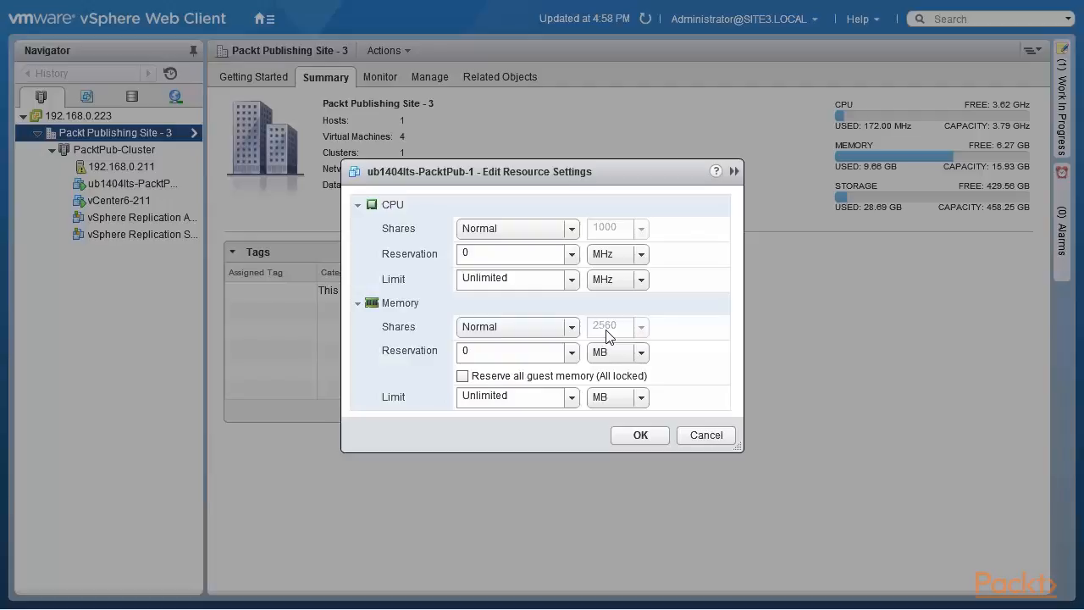
{"action": "left_click", "coordinate": [700, 436]}
Step: Review the virtual hardware settings of ub1404lts-PacktPub-1, including CPU and memory, and close them without saving
{"action": "right_click", "coordinate": [169, 190]}
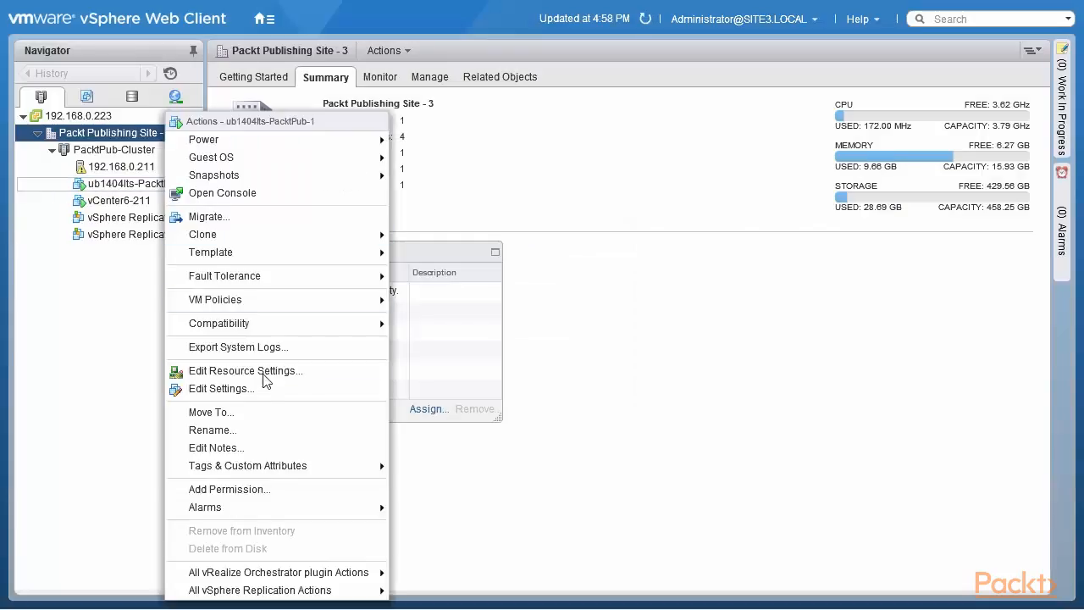
{"action": "left_click", "coordinate": [265, 388]}
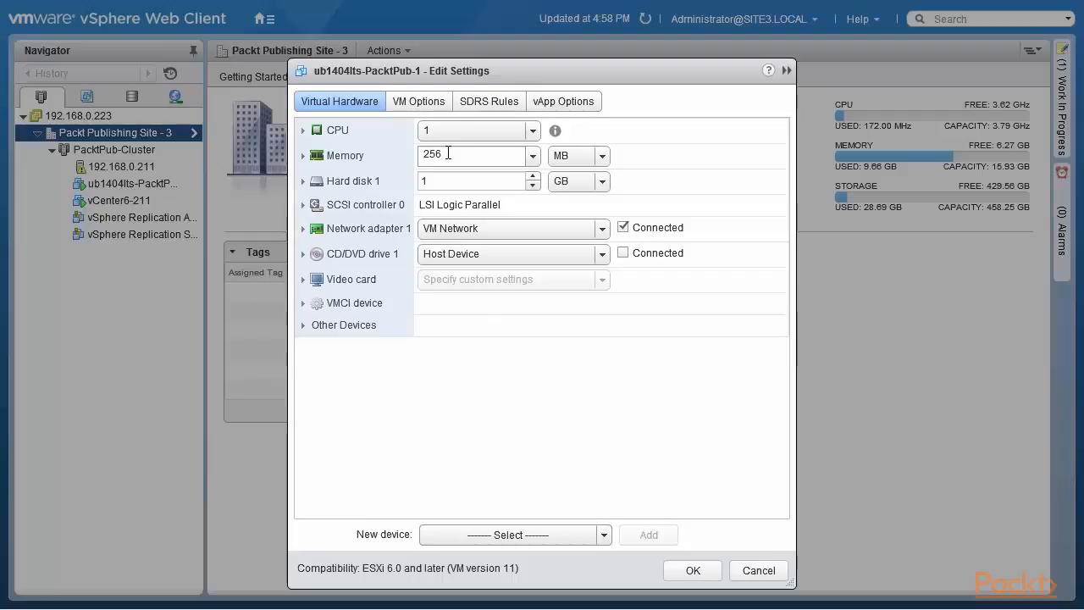
{"action": "left_click", "coordinate": [759, 570]}
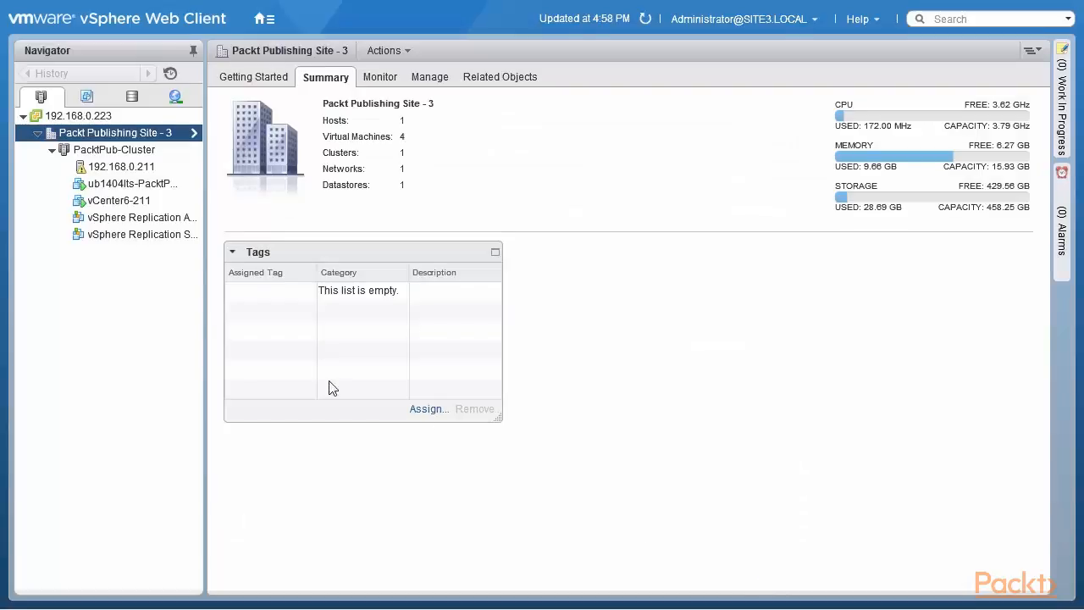
Step: Review the default CPU and memory shares offered for a new resource pool in PacktPub-Cluster, without creating the pool
{"action": "right_click", "coordinate": [124, 157]}
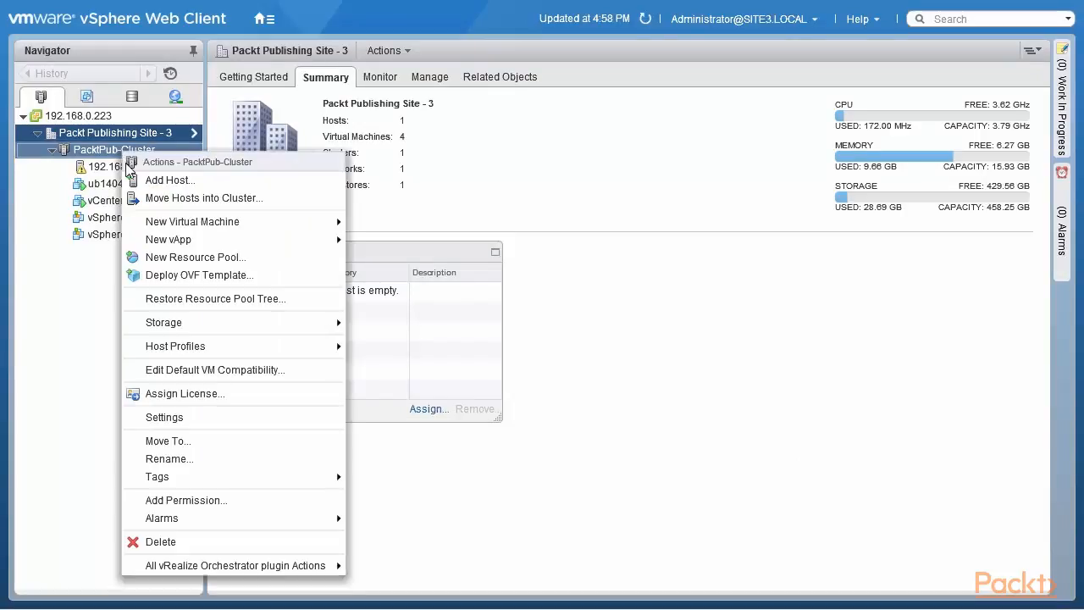
{"action": "left_click", "coordinate": [195, 257]}
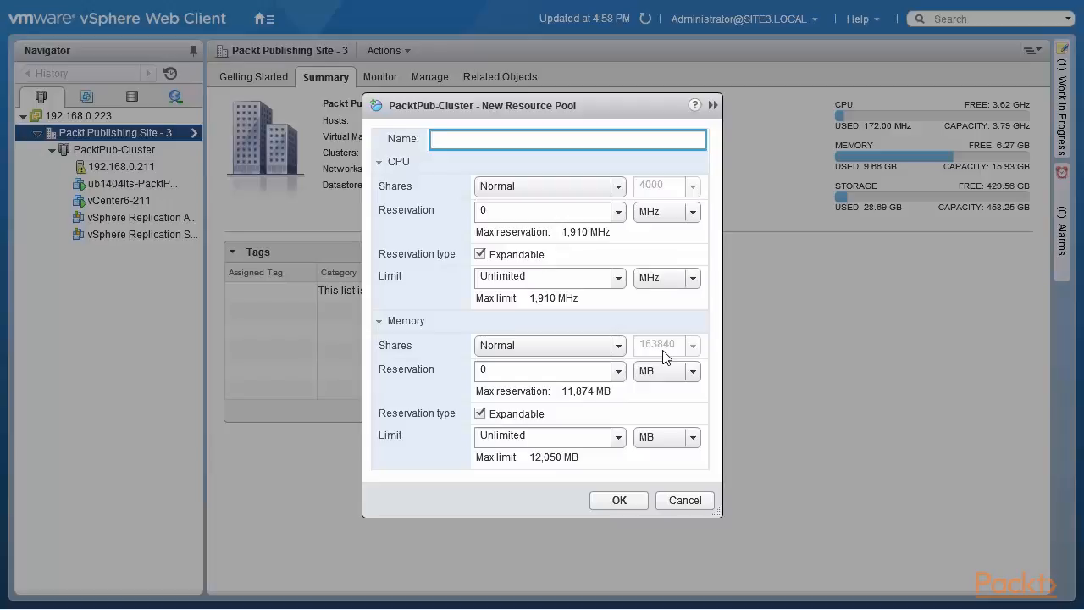
{"action": "left_click", "coordinate": [693, 498]}
Step: Select the ub1404lts-PacktPub-1 virtual machine, open its resource settings for review, and dismiss the error notification
{"action": "right_click", "coordinate": [135, 167]}
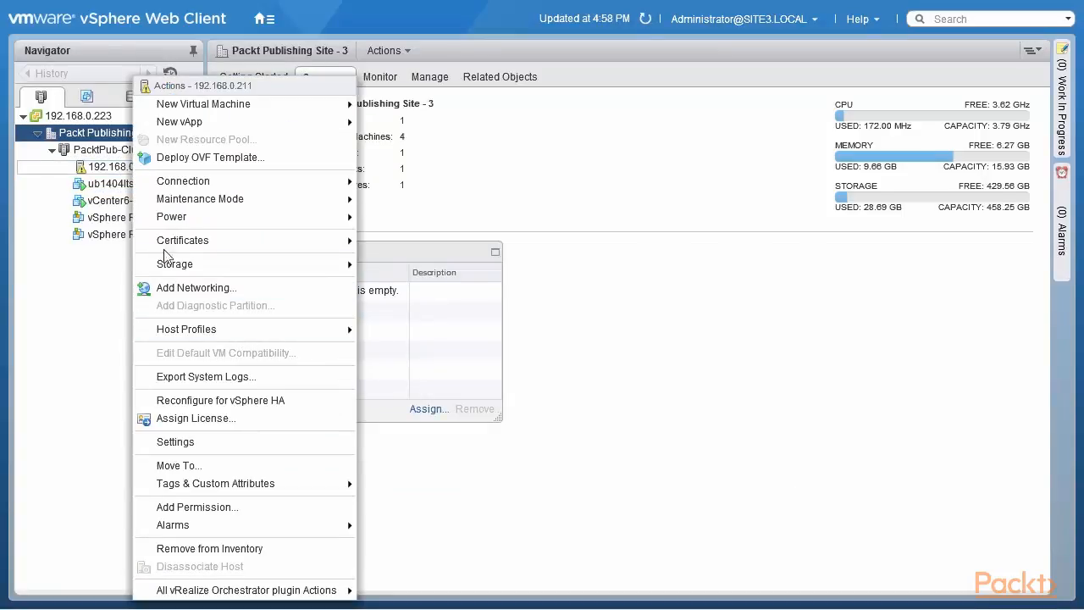
{"action": "left_click", "coordinate": [95, 183]}
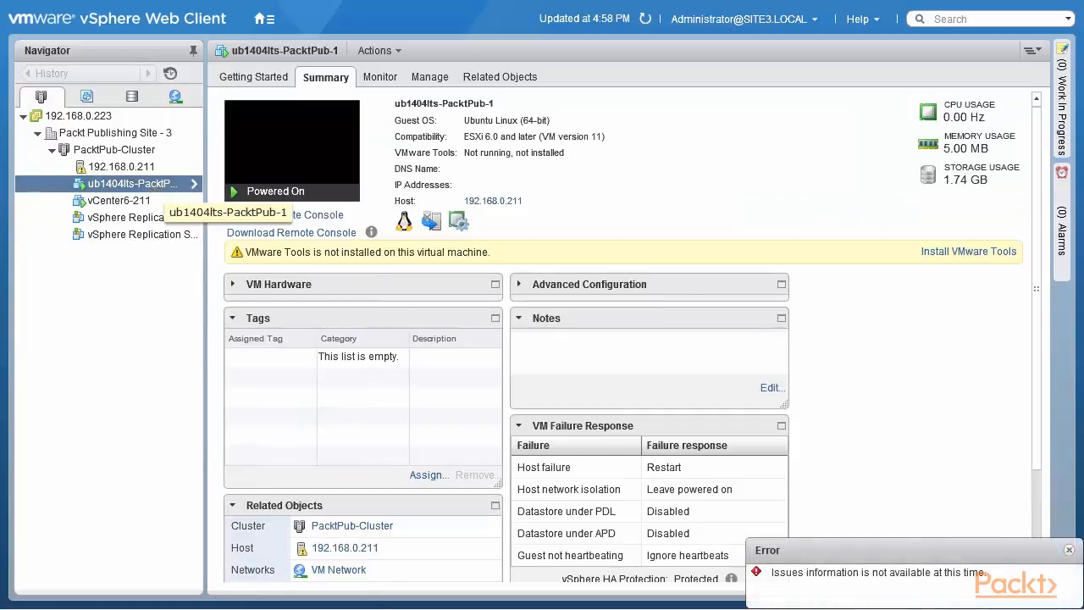
{"action": "right_click", "coordinate": [155, 188]}
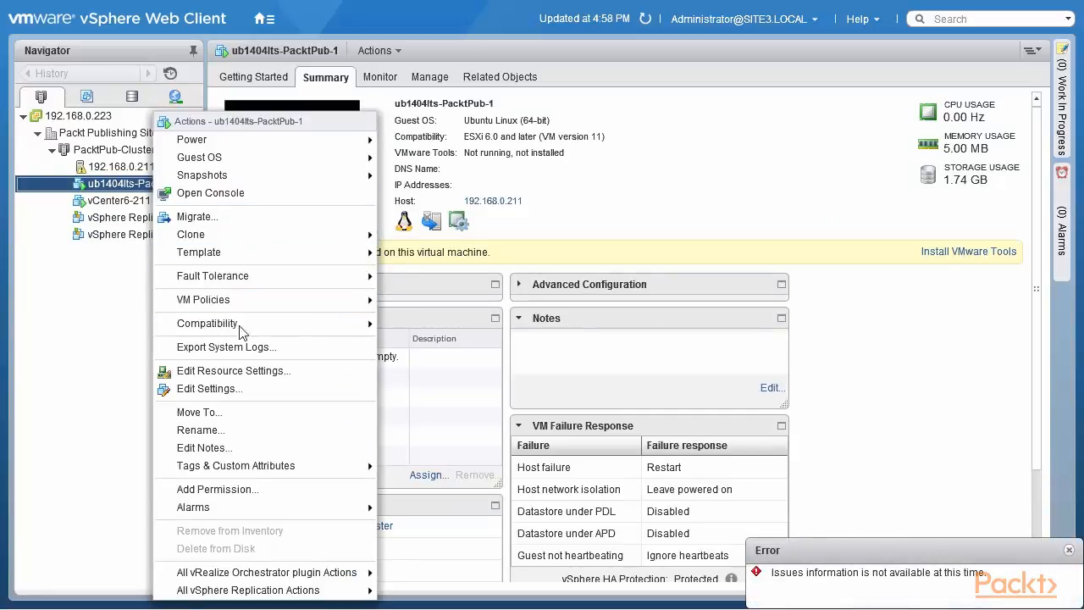
{"action": "left_click", "coordinate": [234, 371]}
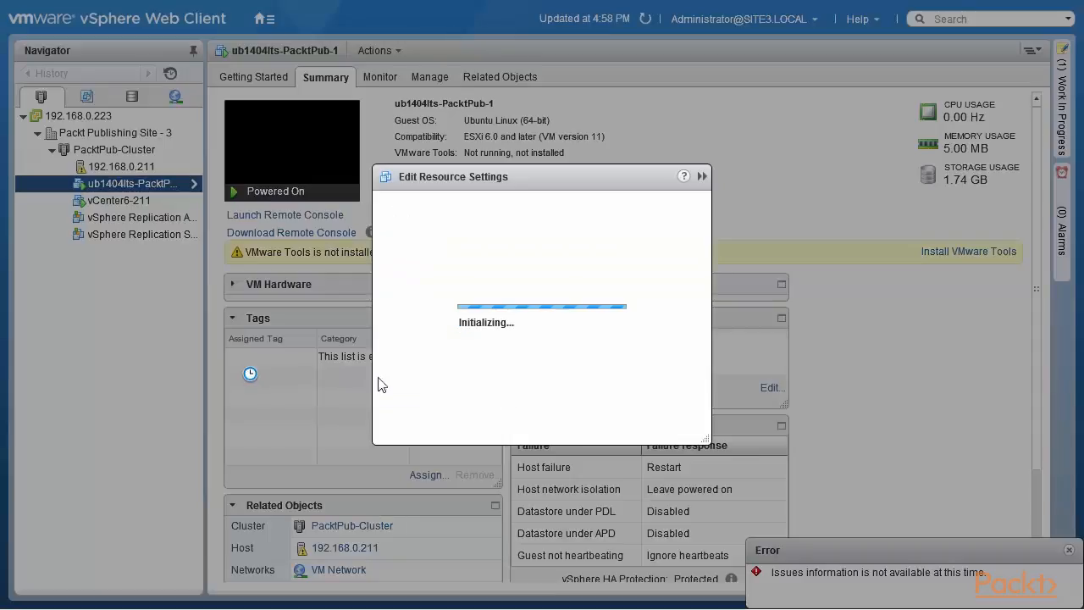
{"action": "left_click", "coordinate": [1071, 550]}
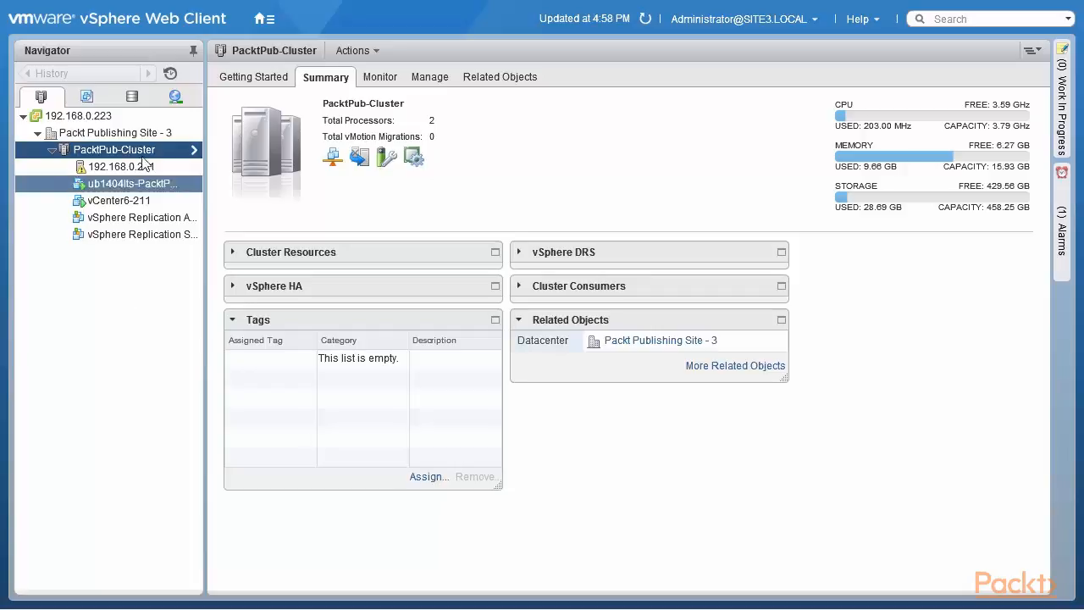
Step: Check the new resource pool options for PacktPub-Cluster without creating one, and show the cluster's vSphere DRS settings
{"action": "right_click", "coordinate": [146, 151]}
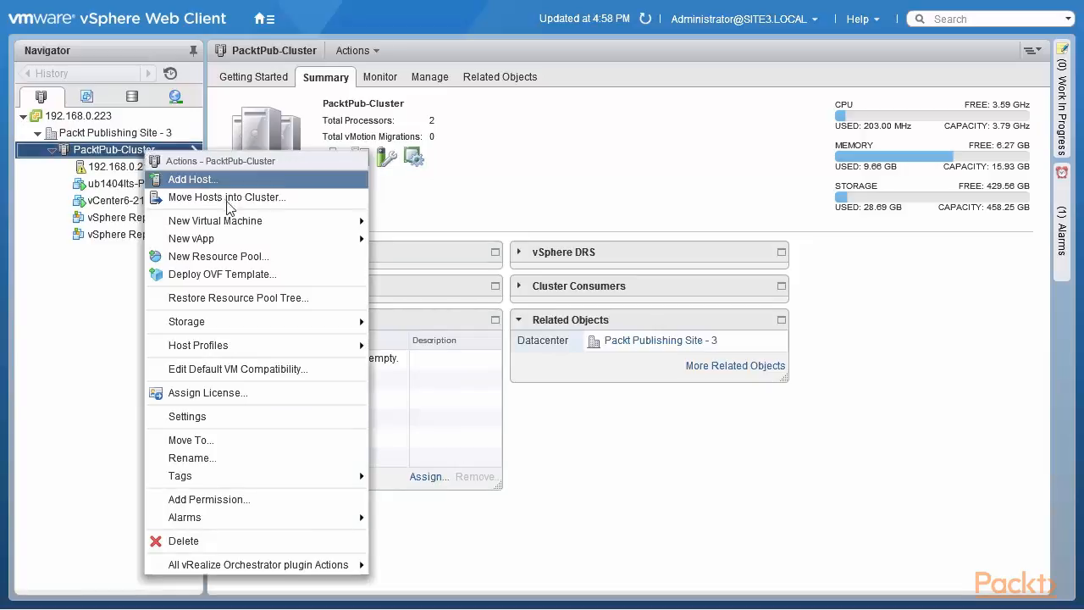
{"action": "left_click", "coordinate": [265, 258]}
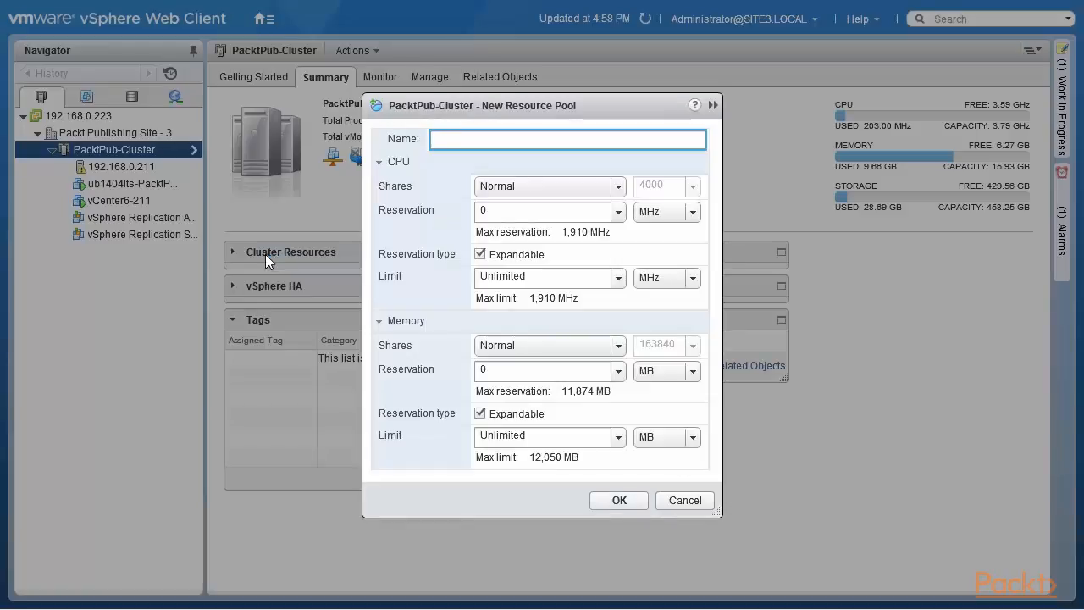
{"action": "left_click", "coordinate": [684, 501]}
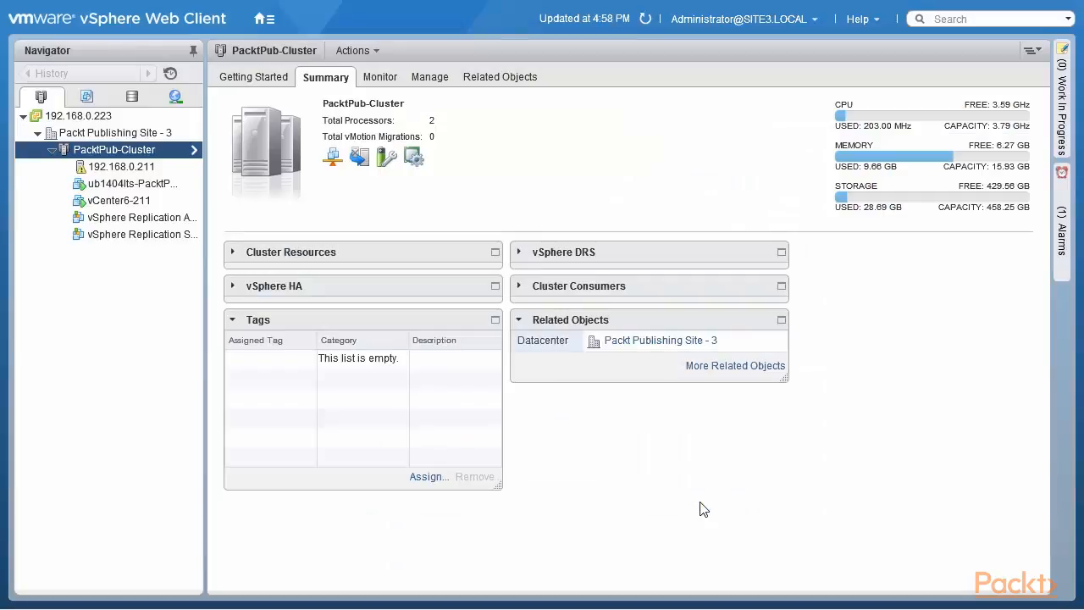
{"action": "left_click", "coordinate": [432, 79]}
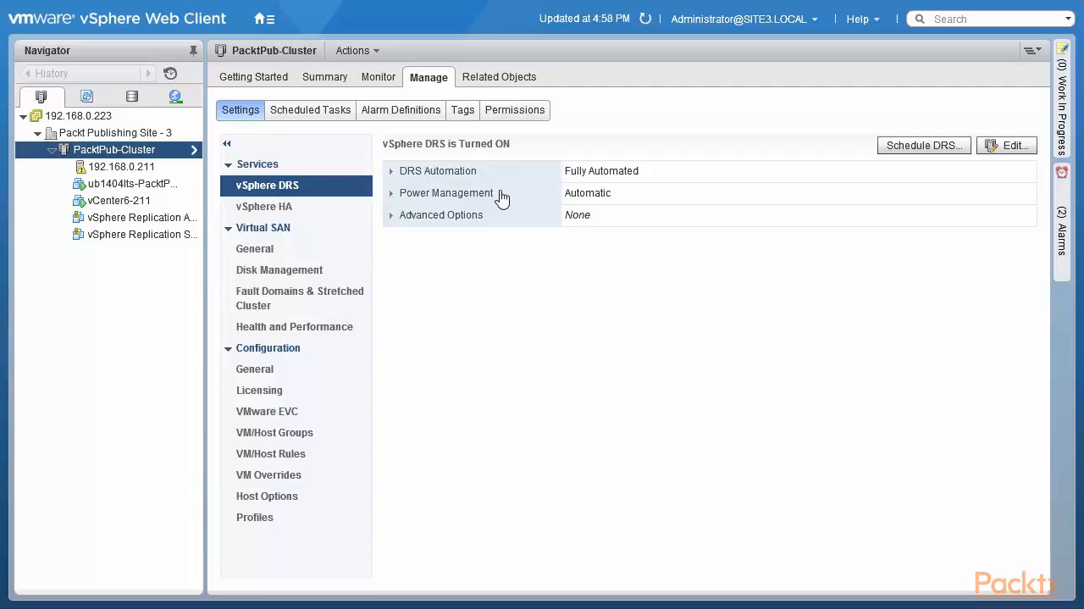
Step: Turn off vSphere DRS for PacktPub-Cluster and check the availability of the cluster's resource pool actions
{"action": "left_click", "coordinate": [1013, 146]}
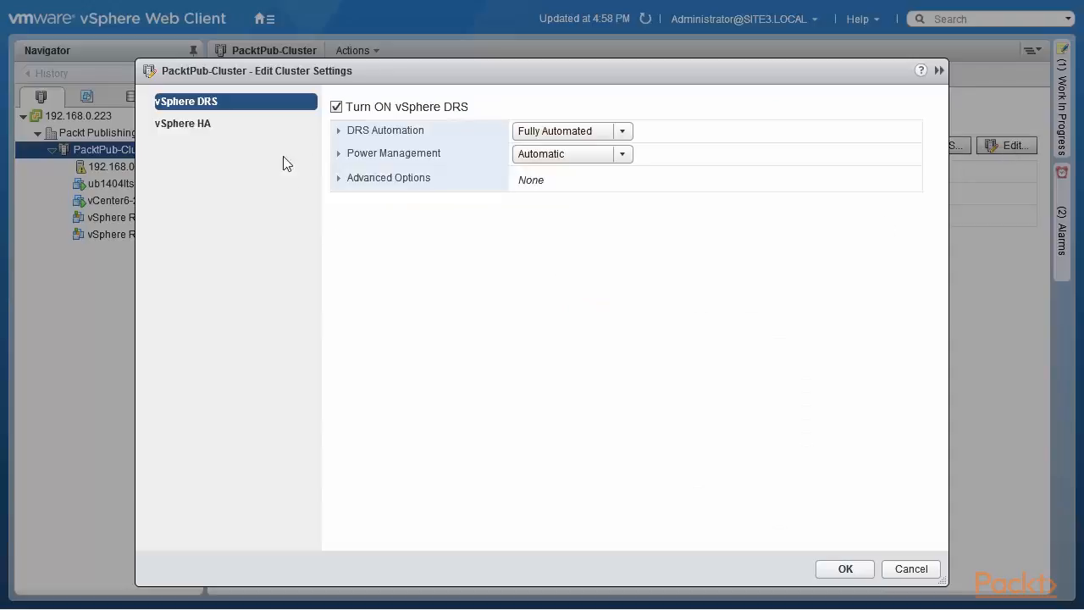
{"action": "left_click", "coordinate": [336, 107]}
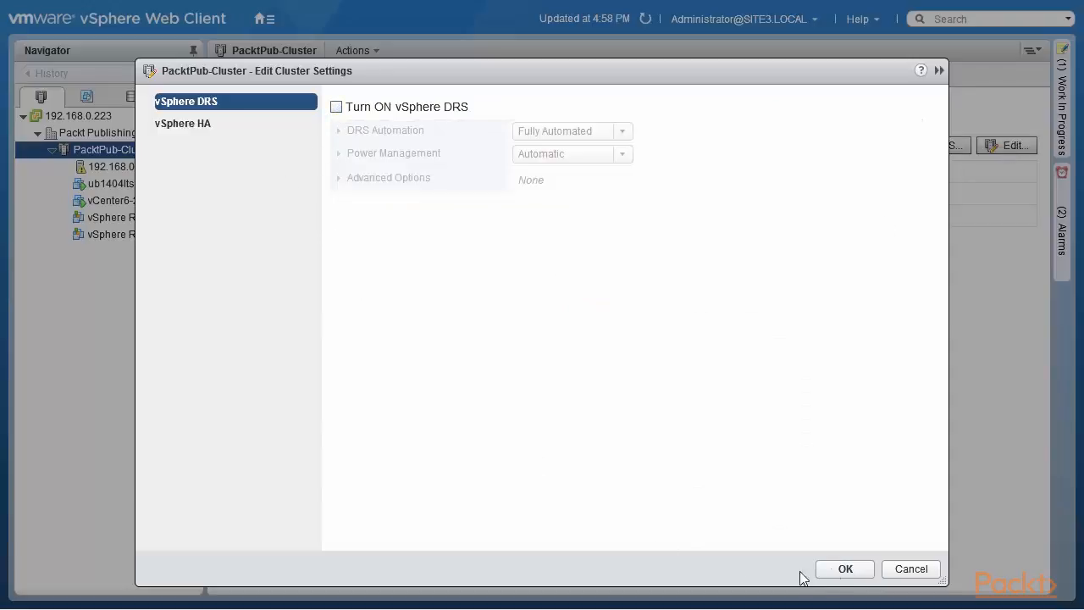
{"action": "left_click", "coordinate": [842, 570]}
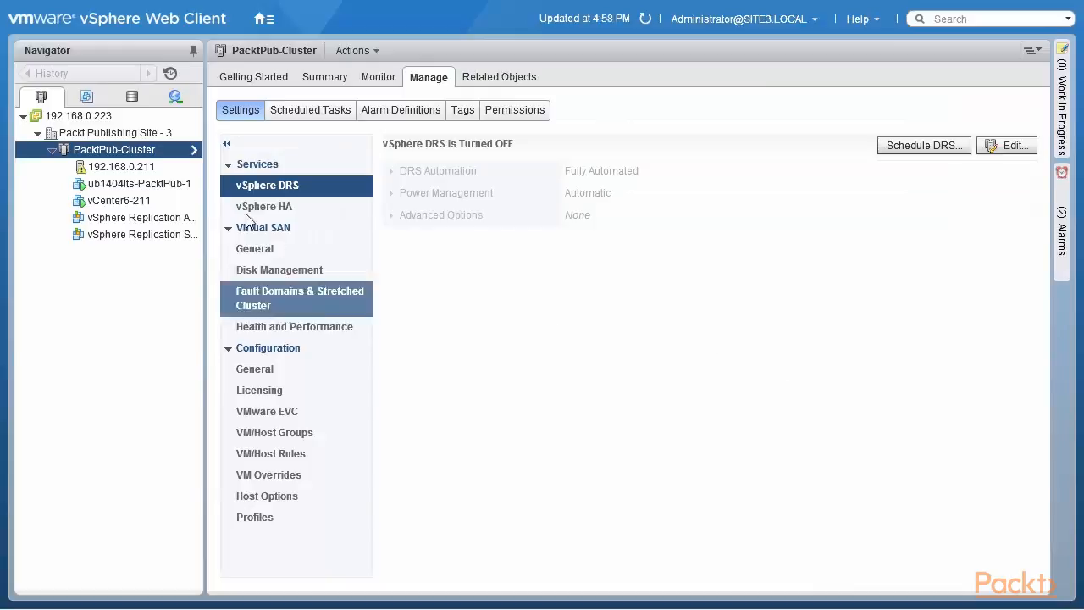
{"action": "right_click", "coordinate": [137, 151]}
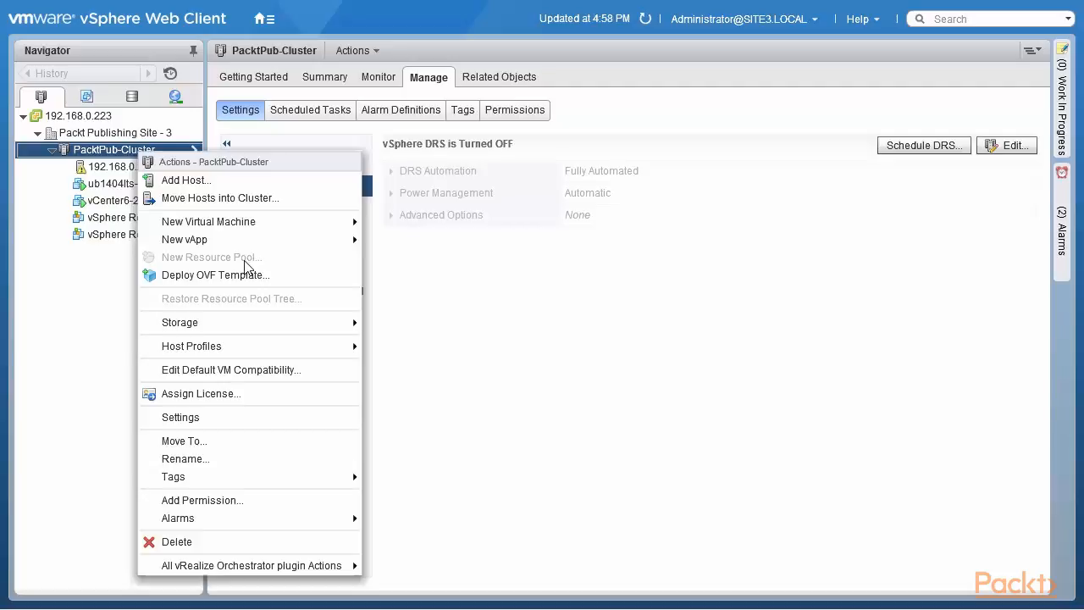
{"action": "left_click", "coordinate": [149, 154]}
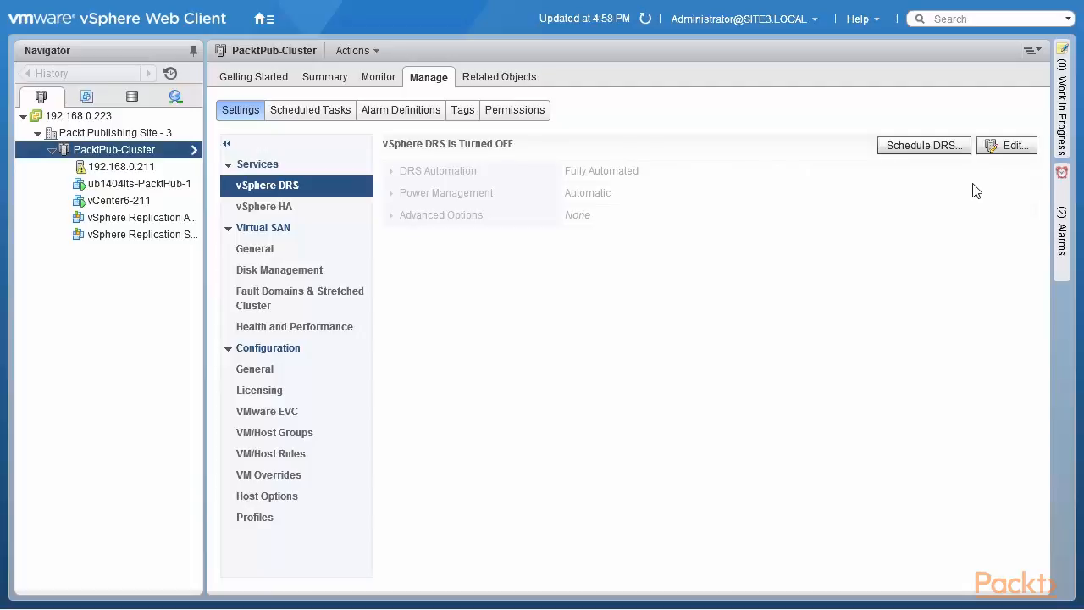
Step: Open the scheduled DRS settings for PacktPub-Cluster and review the DRS automation levels, migration threshold and virtual machine automation
{"action": "left_click", "coordinate": [908, 151]}
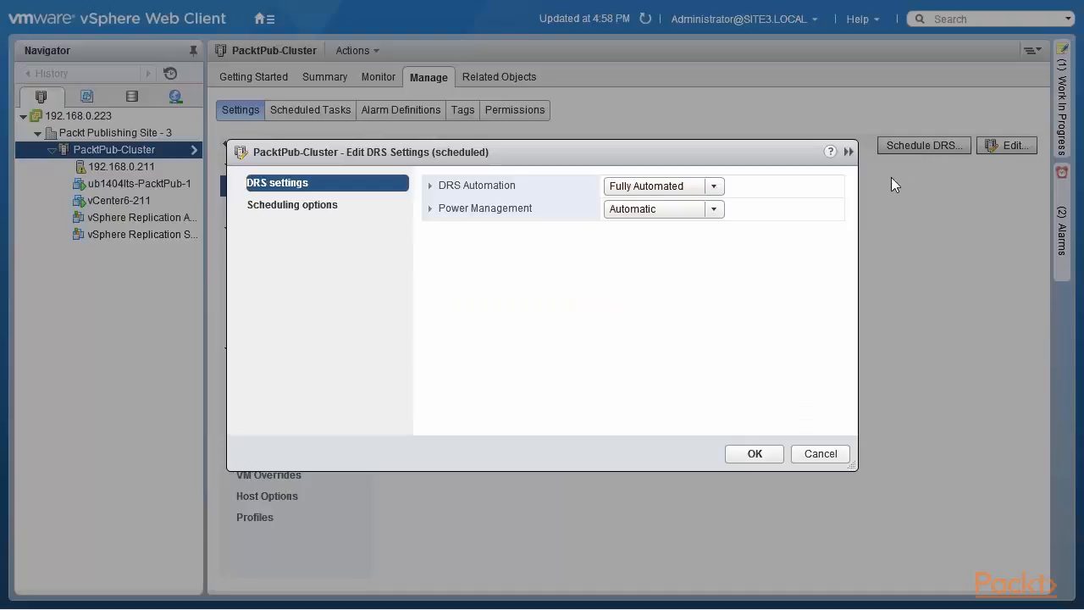
{"action": "left_click", "coordinate": [431, 186]}
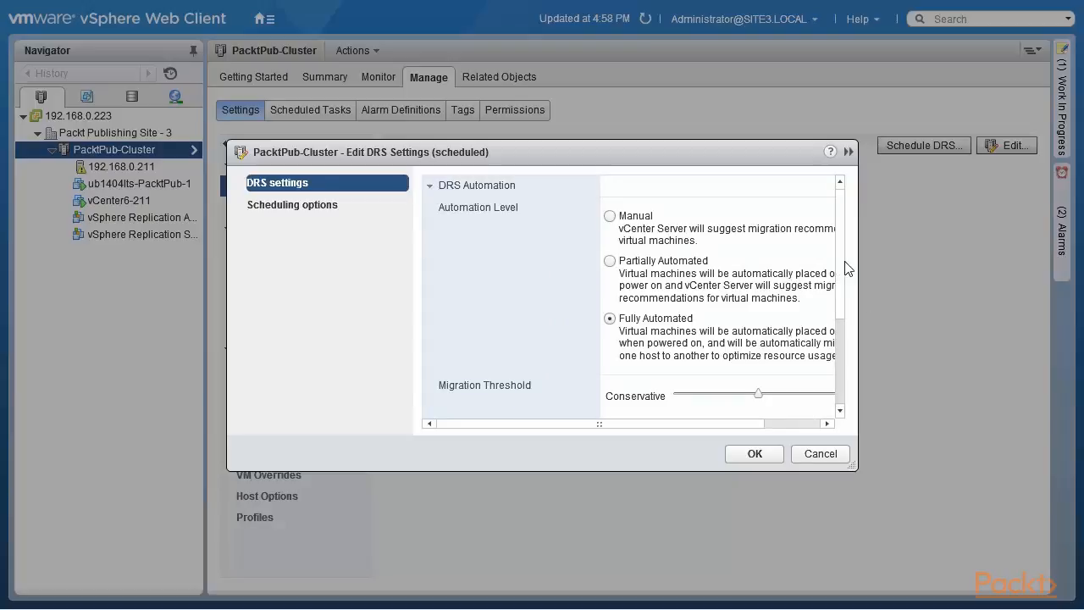
{"action": "left_click_drag", "start_coordinate": [845, 263], "coordinate": [846, 334]}
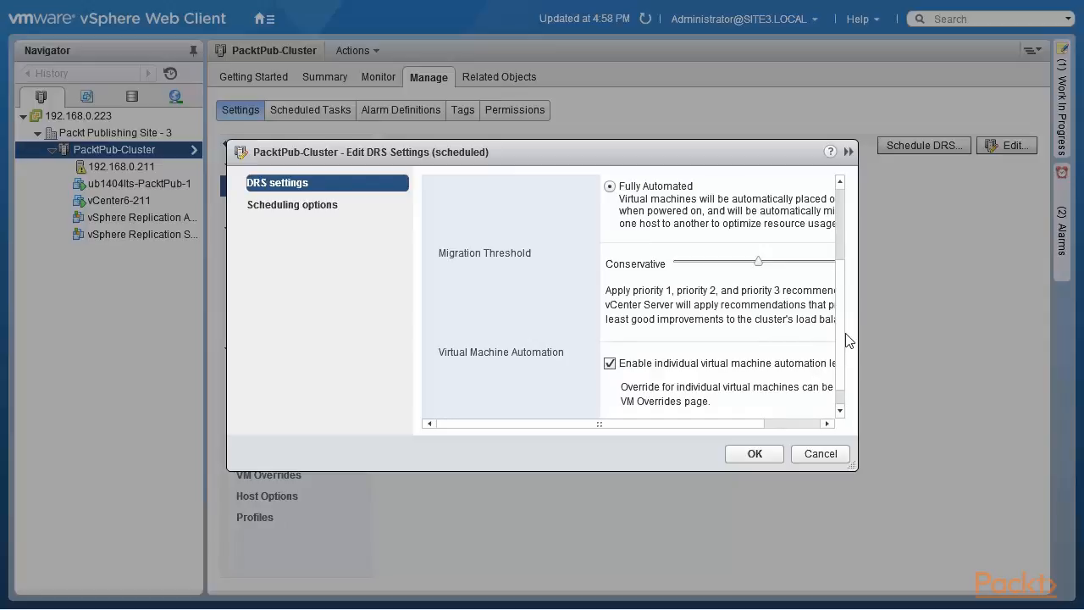
{"action": "left_click_drag", "start_coordinate": [845, 333], "coordinate": [846, 355]}
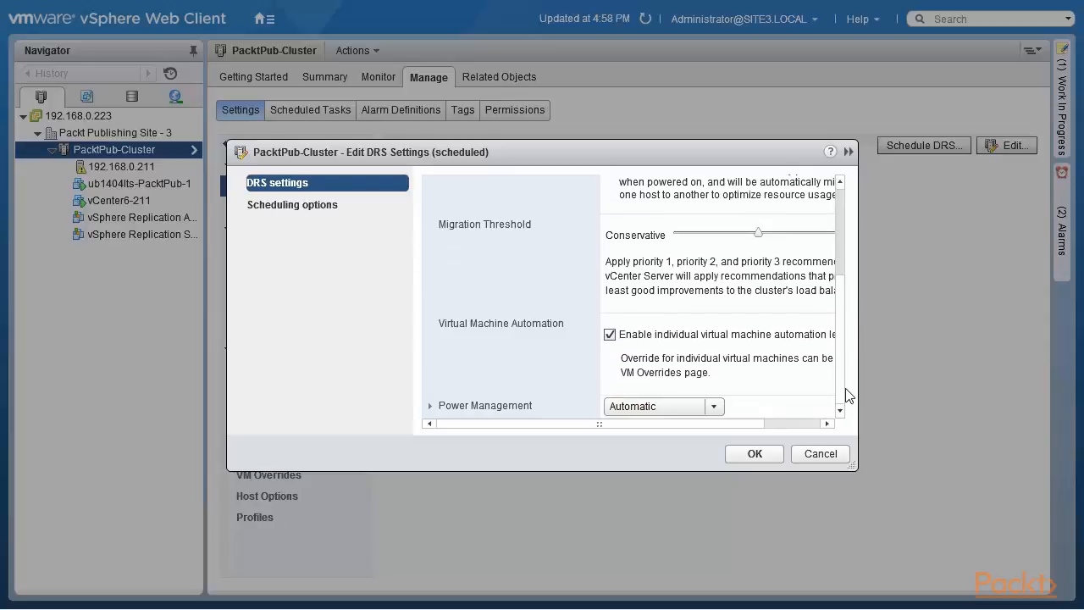
{"action": "left_click_drag", "start_coordinate": [692, 424], "coordinate": [751, 423]}
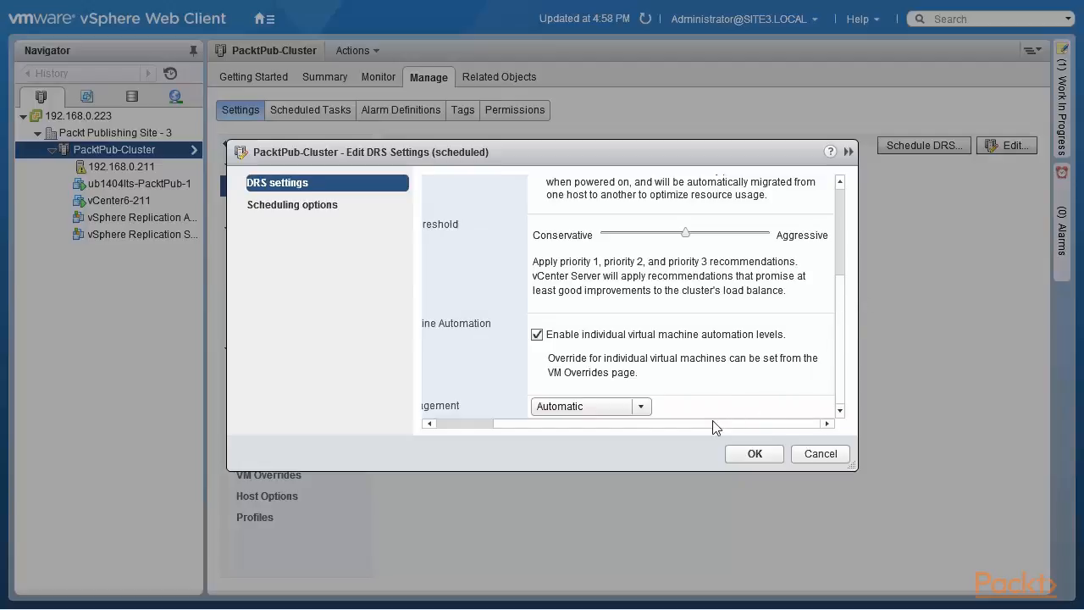
{"action": "left_click_drag", "start_coordinate": [696, 425], "coordinate": [591, 428]}
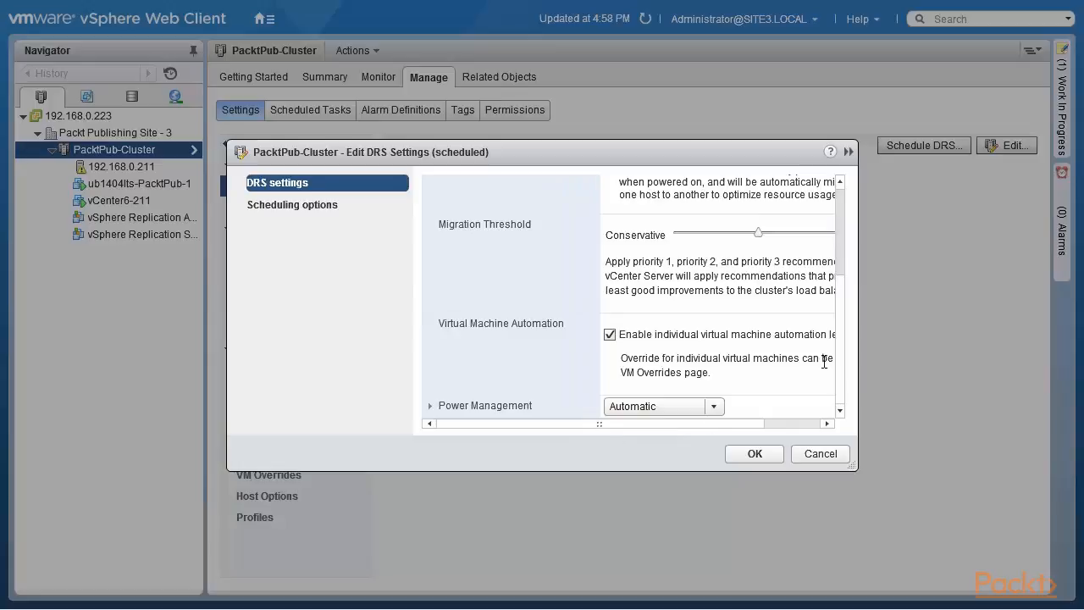
Step: Review the power management automation levels and DPM threshold in the scheduled DRS settings
{"action": "left_click", "coordinate": [439, 412]}
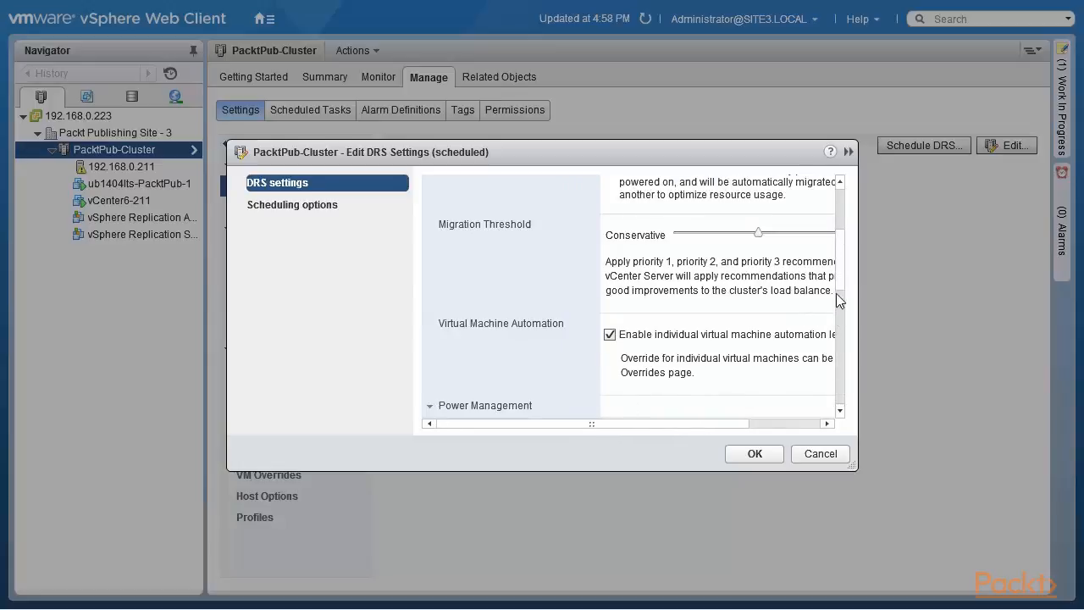
{"action": "scroll", "coordinate": [844, 316], "scroll_direction": "down", "scroll_amount": 3}
{"action": "scroll", "coordinate": [842, 326], "scroll_direction": "down", "scroll_amount": 5}
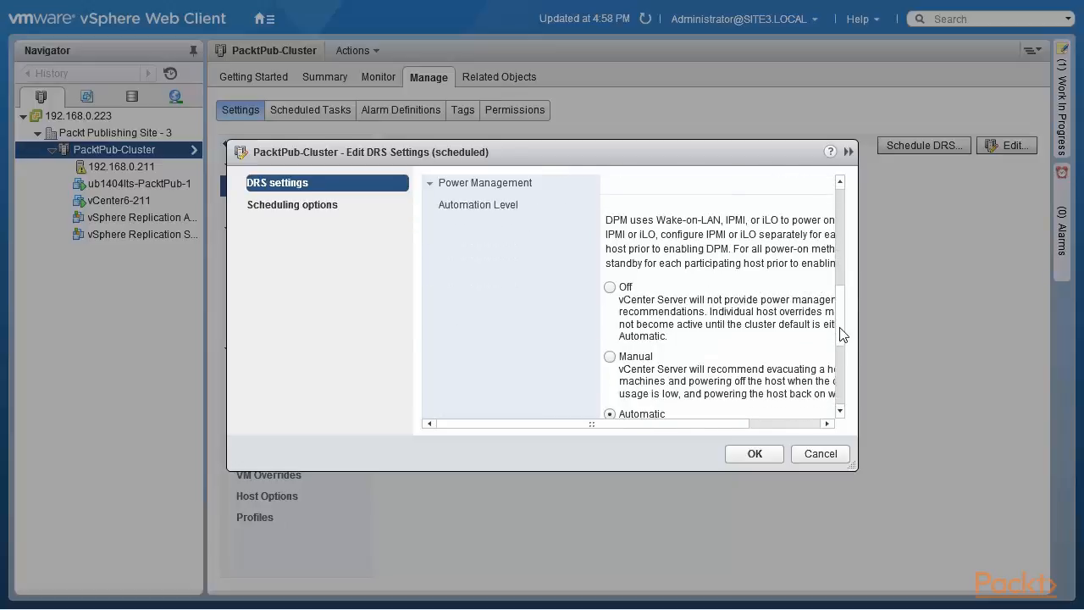
{"action": "scroll", "coordinate": [841, 381], "scroll_direction": "down", "scroll_amount": 1}
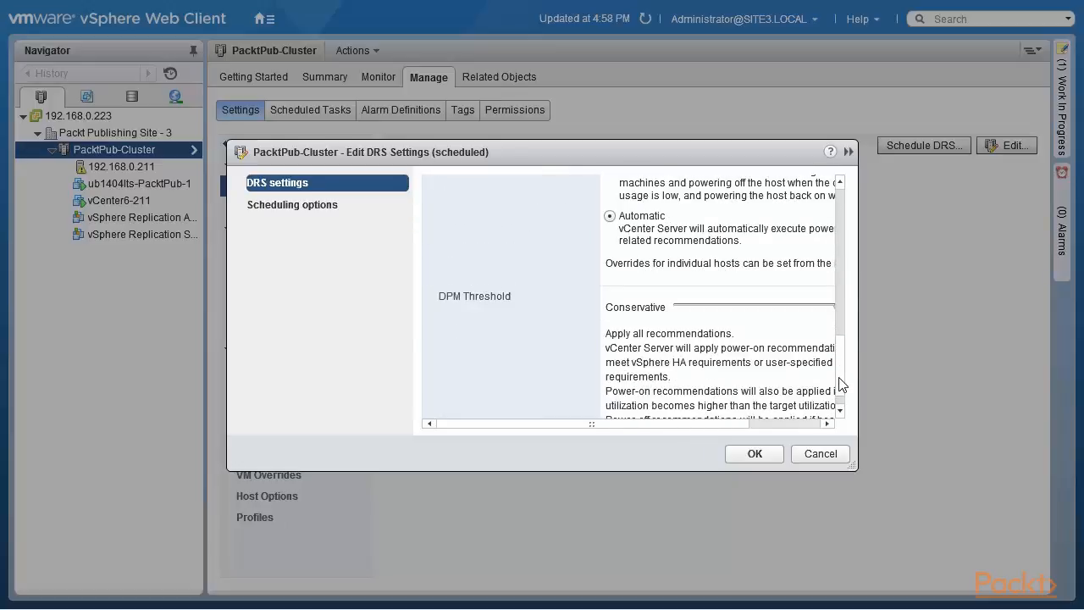
{"action": "scroll", "coordinate": [842, 386], "scroll_direction": "down", "scroll_amount": 1}
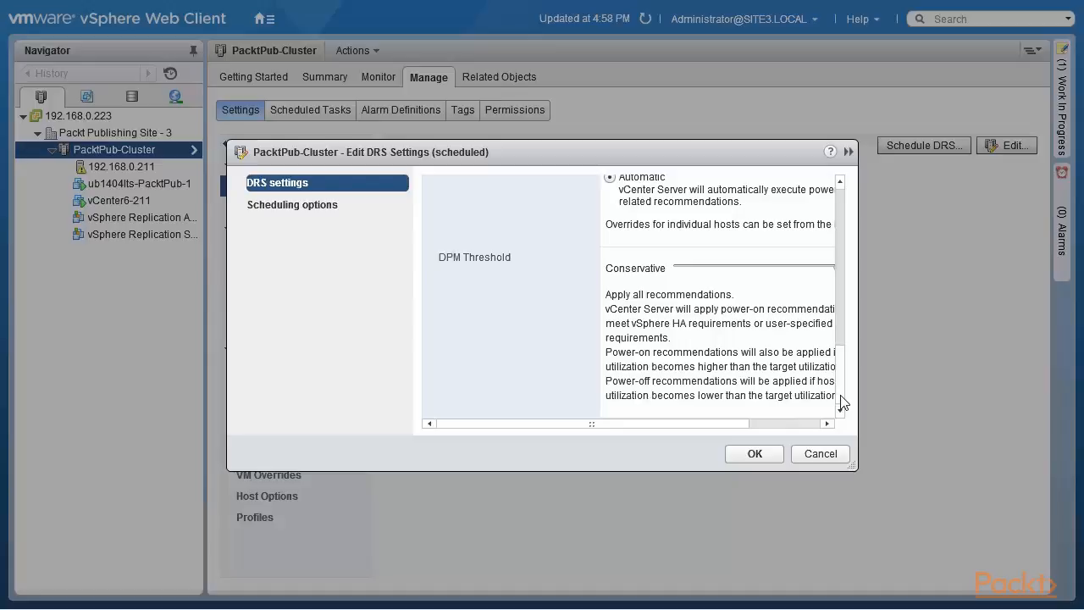
{"action": "scroll", "coordinate": [841, 398], "scroll_direction": "up", "scroll_amount": 10}
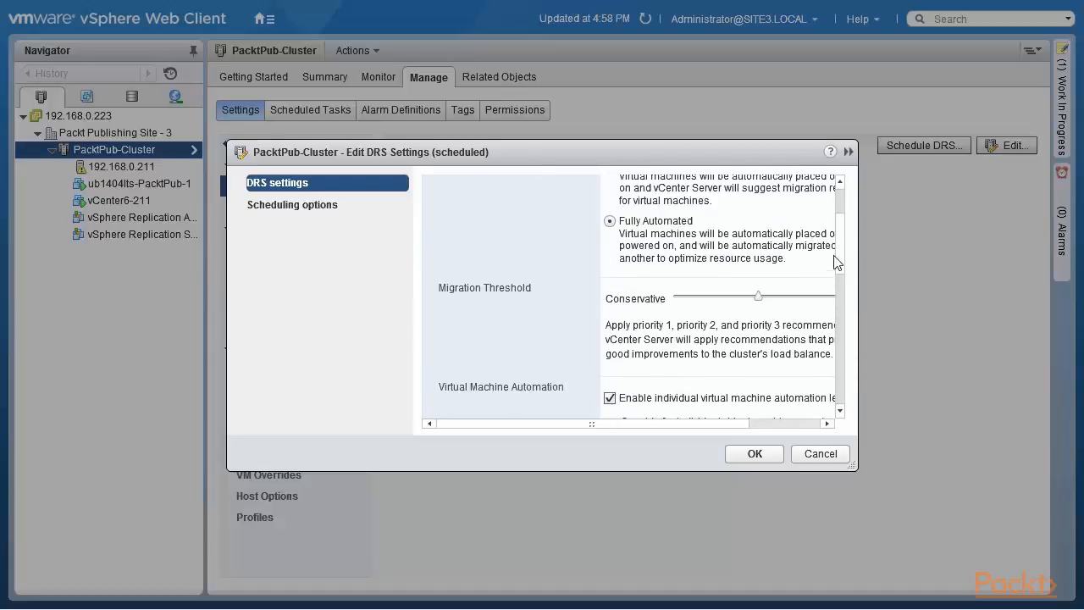
{"action": "scroll", "coordinate": [837, 262], "scroll_direction": "up", "scroll_amount": 2}
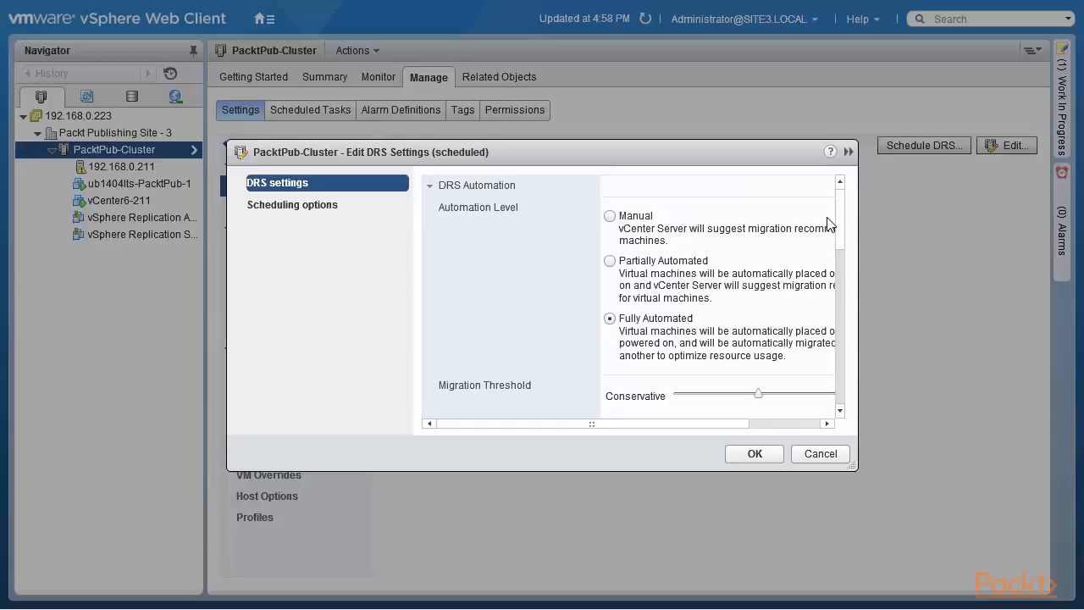
Step: Review the scheduling options of the DRS task, including the recurring schedule choices, and cancel without scheduling anything
{"action": "left_click", "coordinate": [267, 209]}
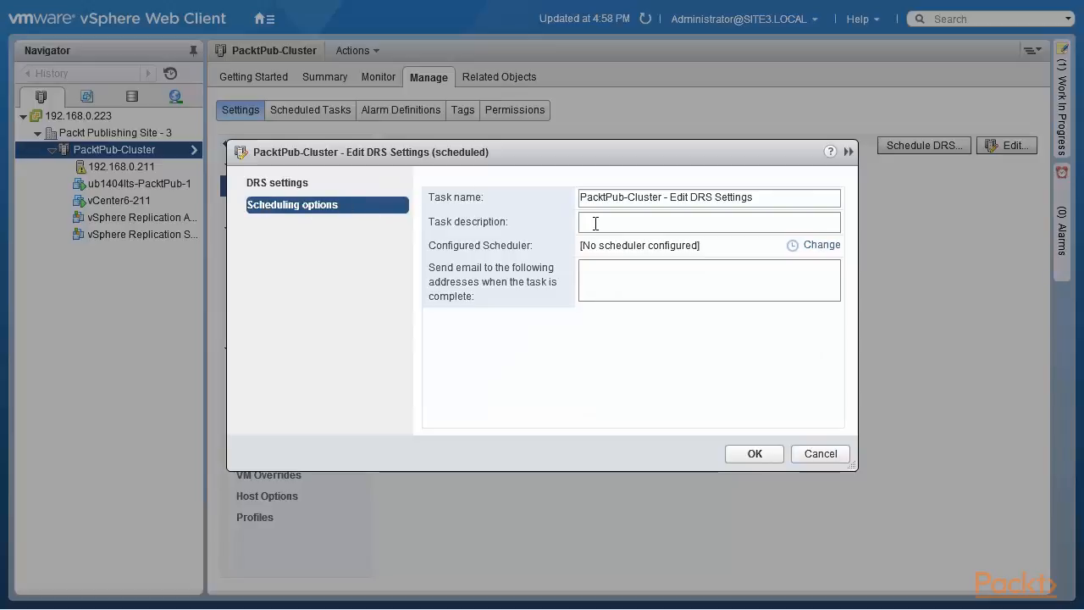
{"action": "left_click", "coordinate": [822, 245]}
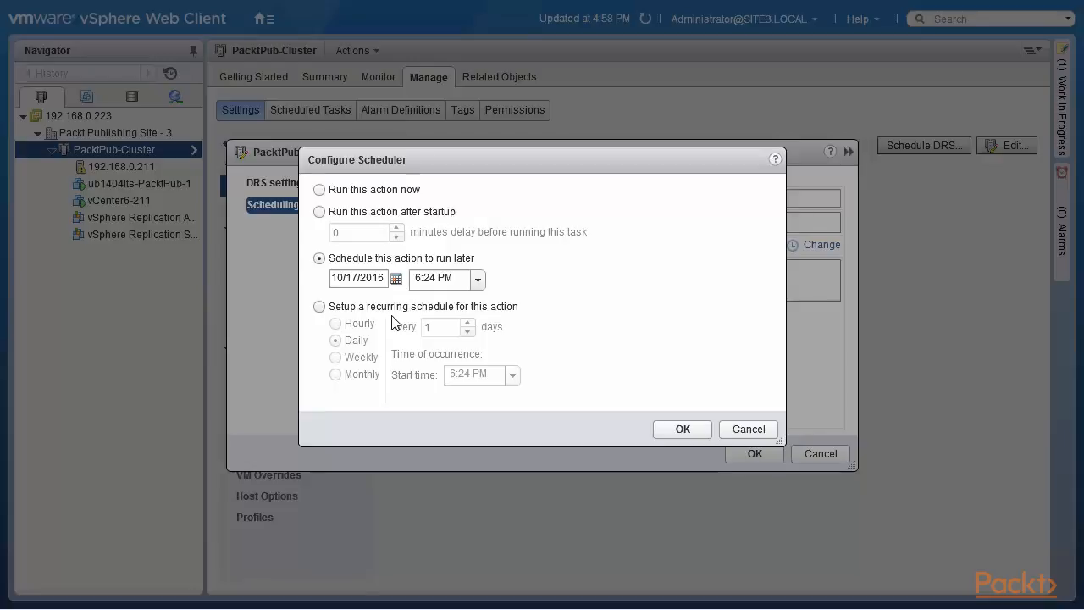
{"action": "left_click", "coordinate": [319, 307]}
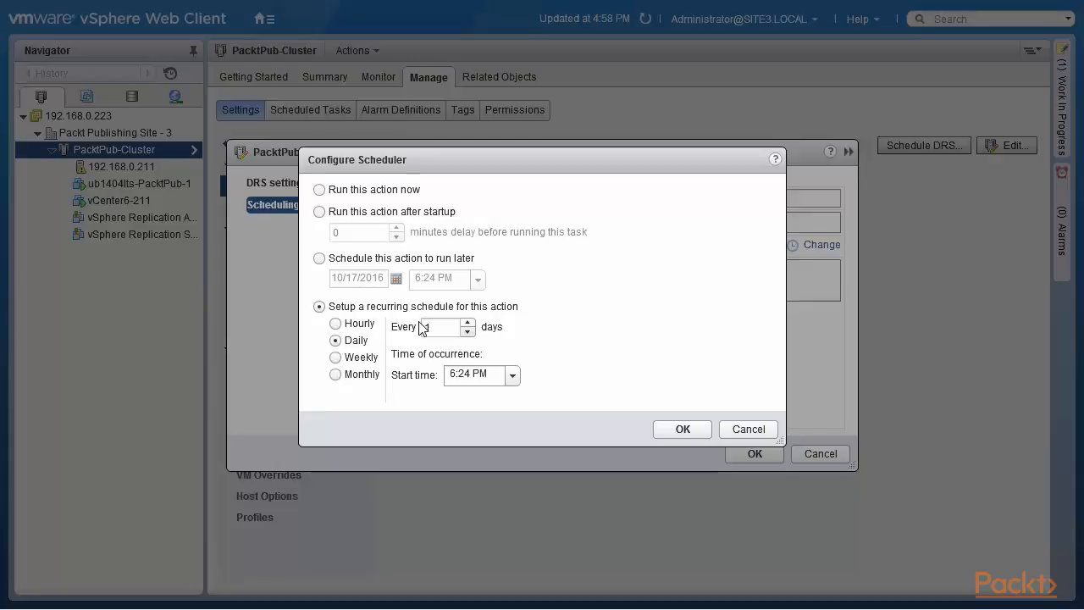
{"action": "left_click", "coordinate": [747, 430]}
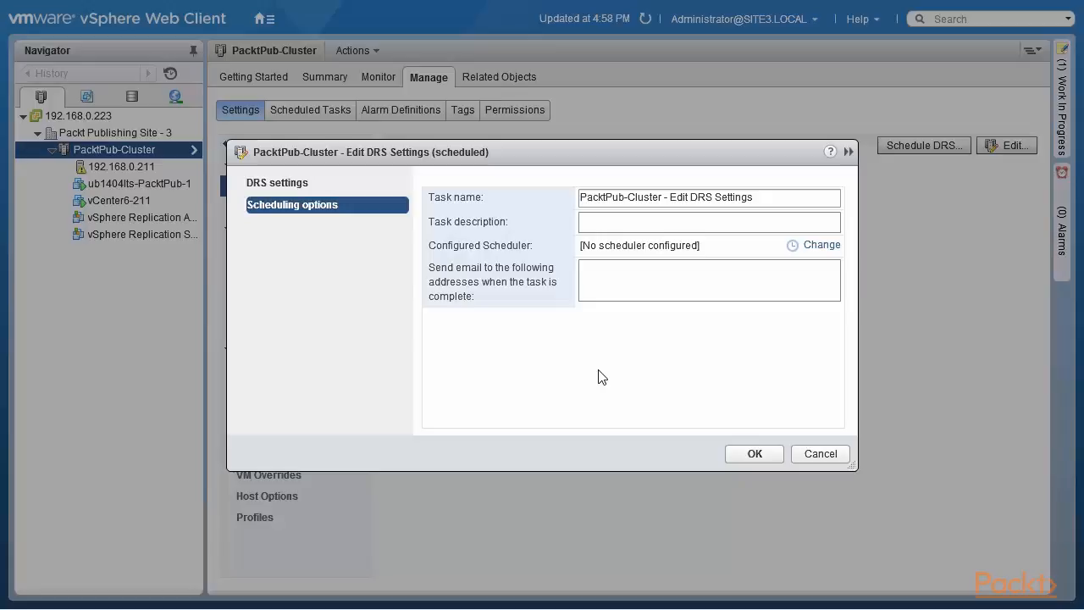
{"action": "left_click", "coordinate": [819, 454]}
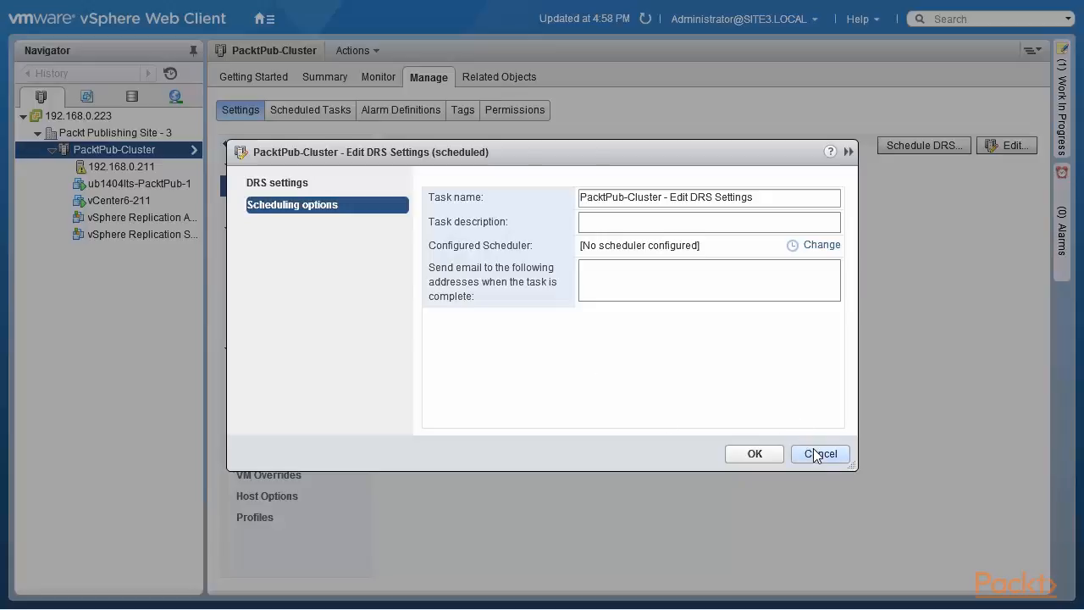
Step: Enable DRS in the cluster settings, try the most aggressive migration threshold, and return it to applying priority 1 to 3 recommendations
{"action": "left_click", "coordinate": [1010, 147]}
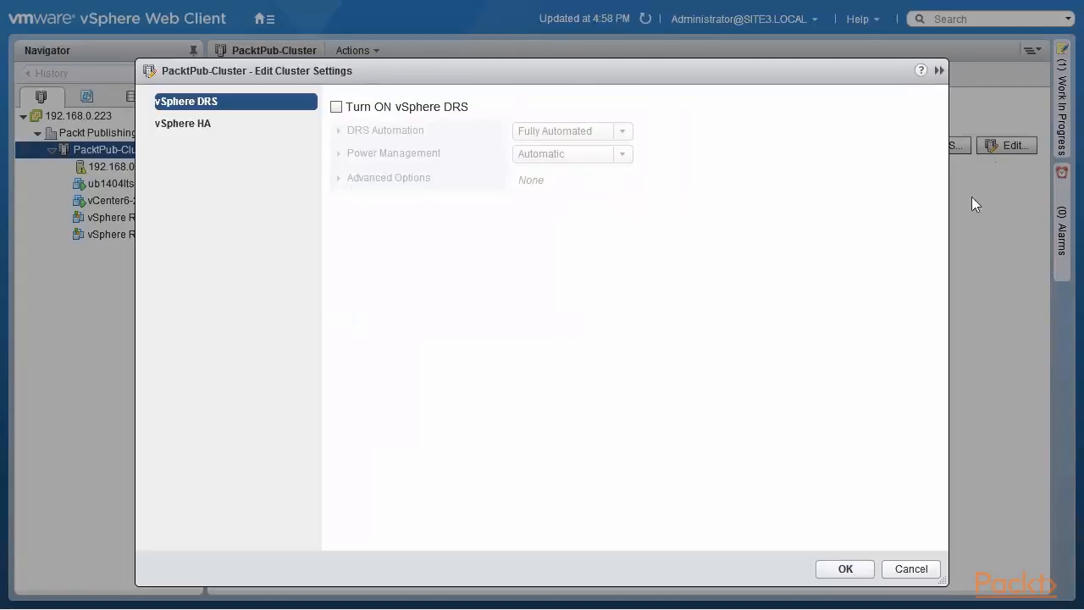
{"action": "left_click", "coordinate": [336, 107]}
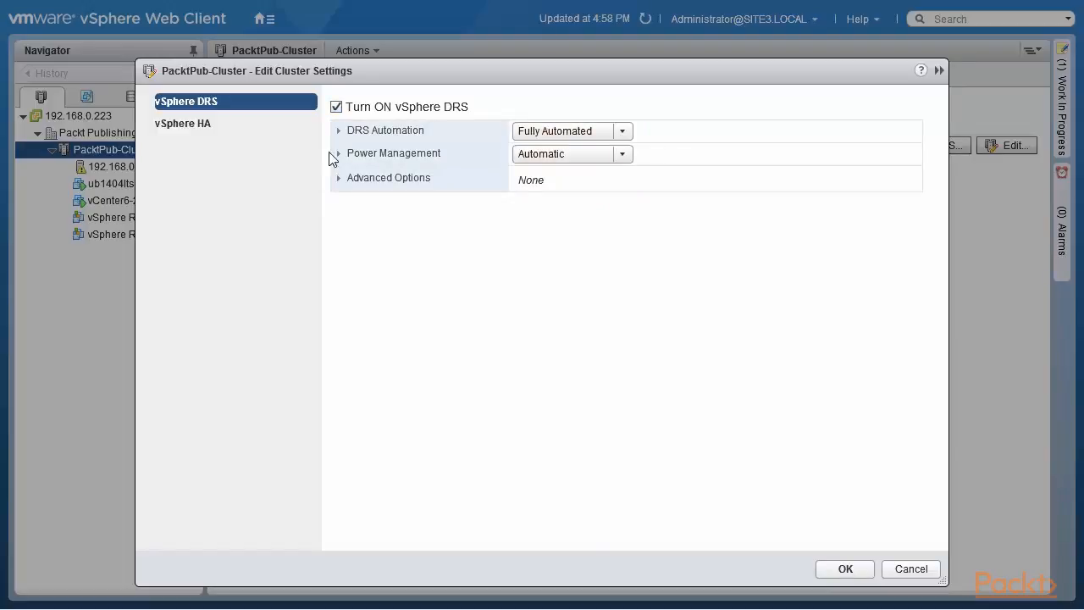
{"action": "left_click", "coordinate": [339, 132]}
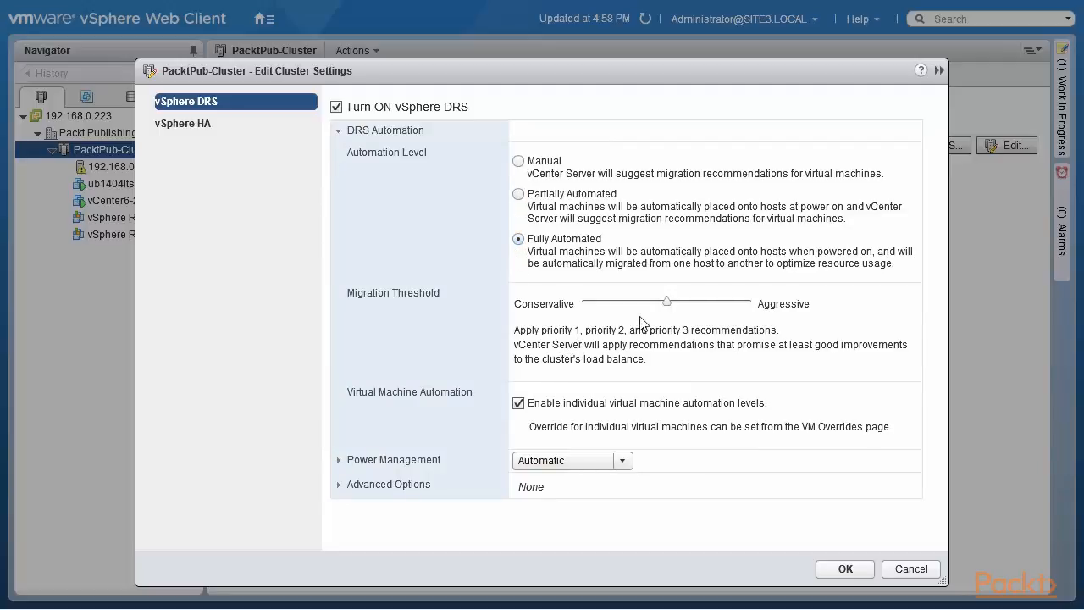
{"action": "left_click_drag", "start_coordinate": [666, 303], "coordinate": [756, 267]}
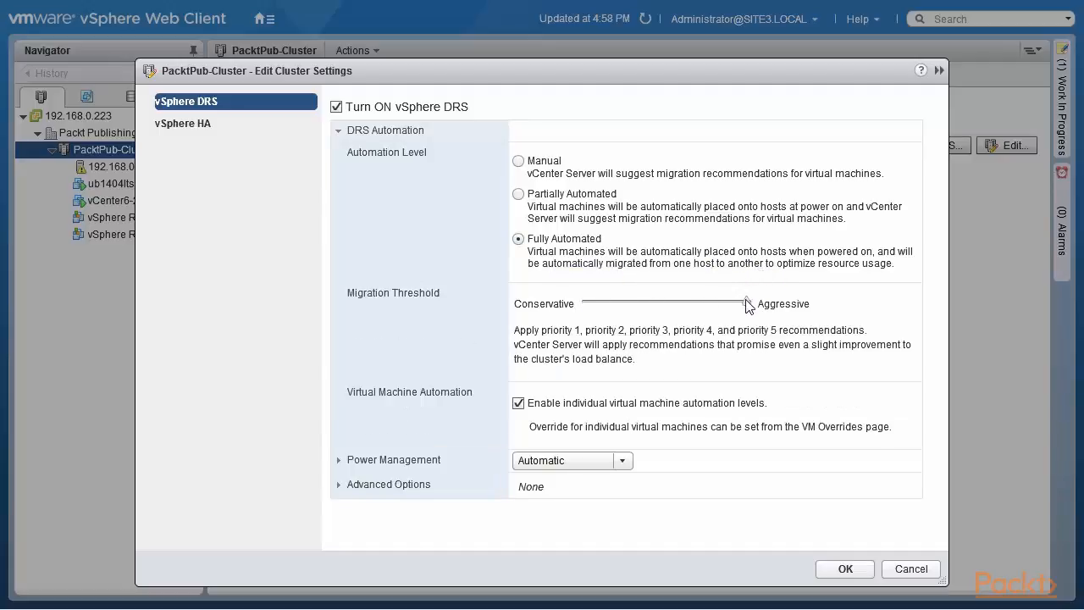
{"action": "left_click_drag", "start_coordinate": [748, 308], "coordinate": [682, 309]}
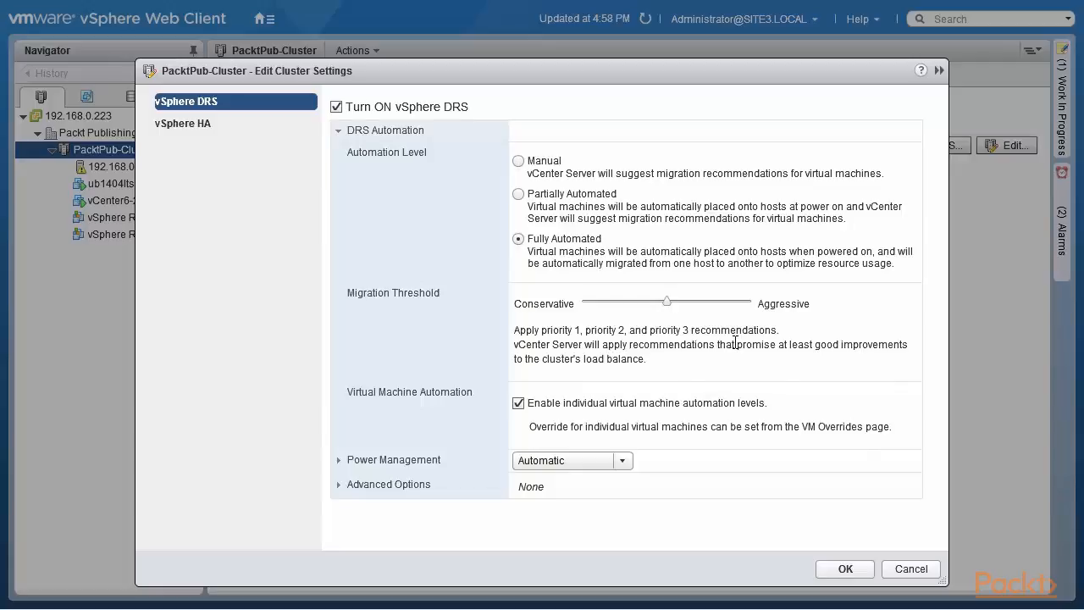
Step: Review the power management automation levels and DPM threshold in the cluster settings, and discard the changes
{"action": "left_click", "coordinate": [342, 462]}
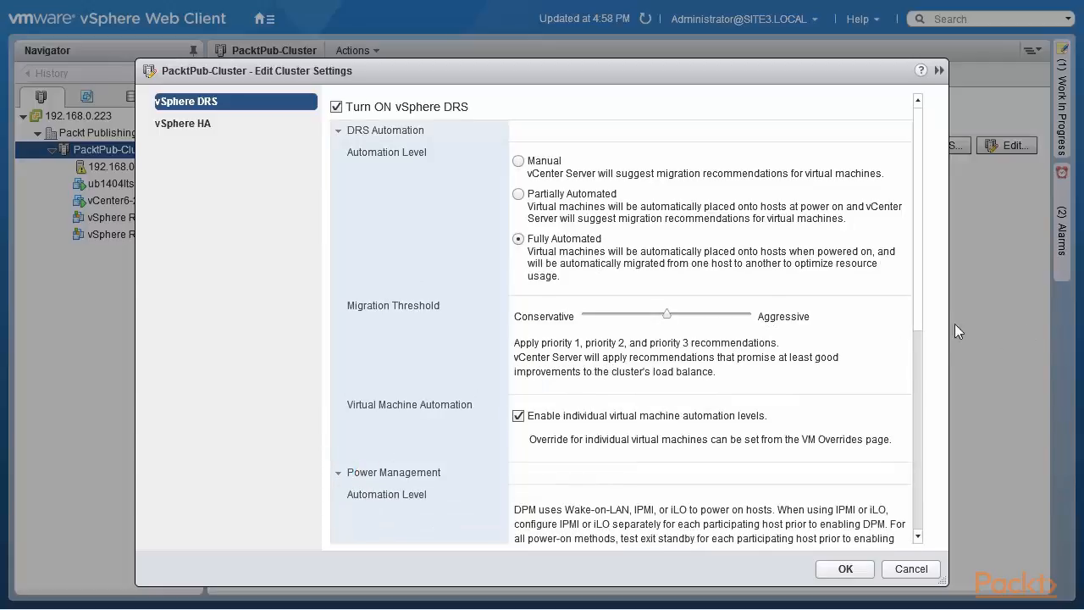
{"action": "scroll", "coordinate": [923, 337], "scroll_direction": "down", "scroll_amount": 1}
{"action": "scroll", "coordinate": [922, 337], "scroll_direction": "down", "scroll_amount": 5}
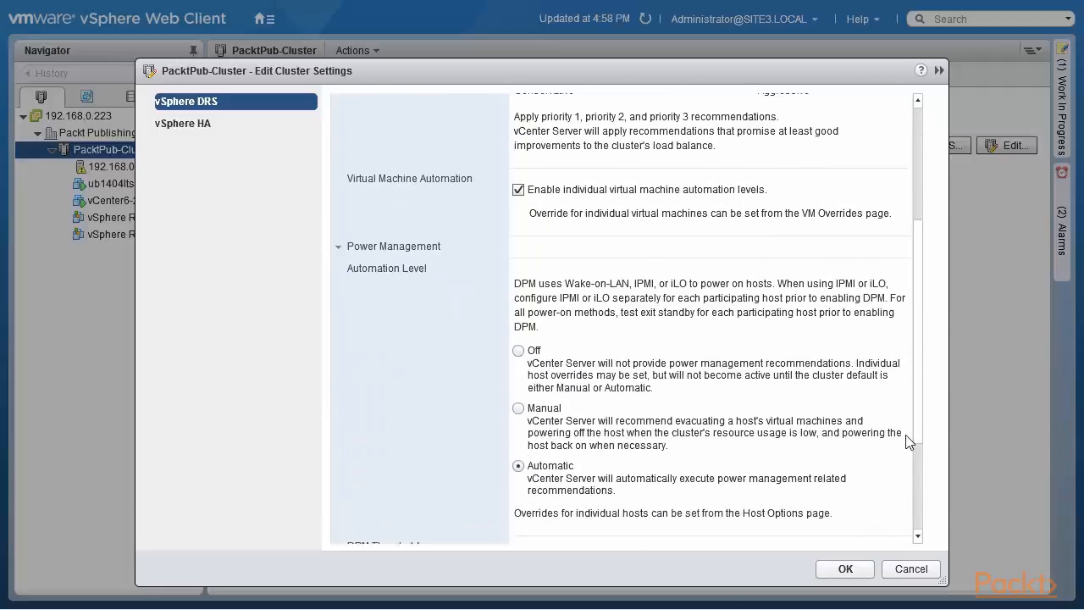
{"action": "scroll", "coordinate": [906, 440], "scroll_direction": "down", "scroll_amount": 3}
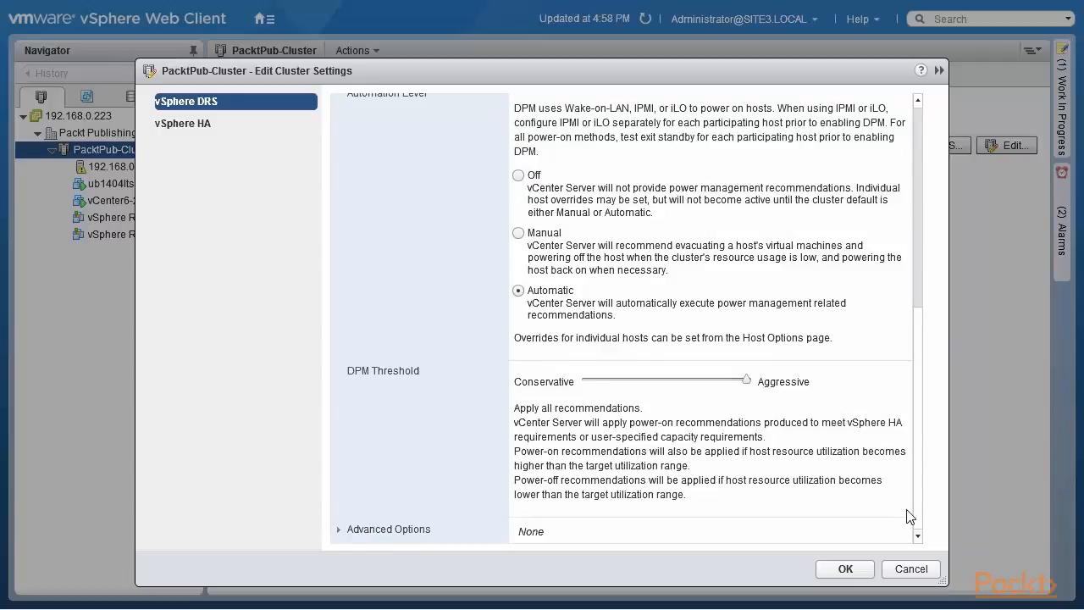
{"action": "left_click", "coordinate": [911, 569]}
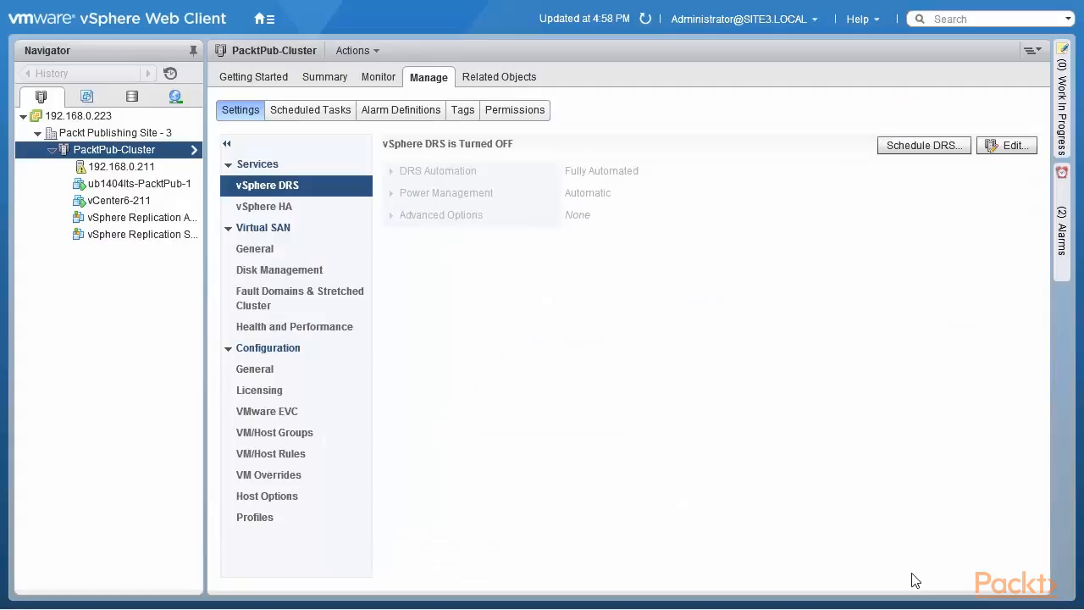
Step: Turn on vSphere DRS for PacktPub-Cluster and check the availability of the cluster's New Resource Pool action
{"action": "left_click", "coordinate": [1004, 147]}
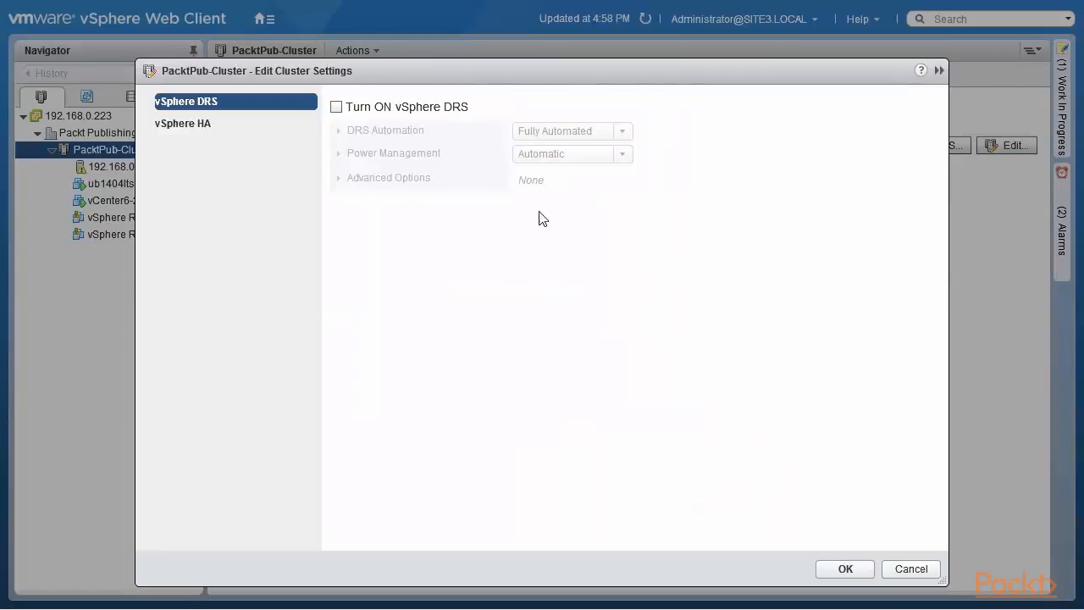
{"action": "left_click", "coordinate": [338, 107]}
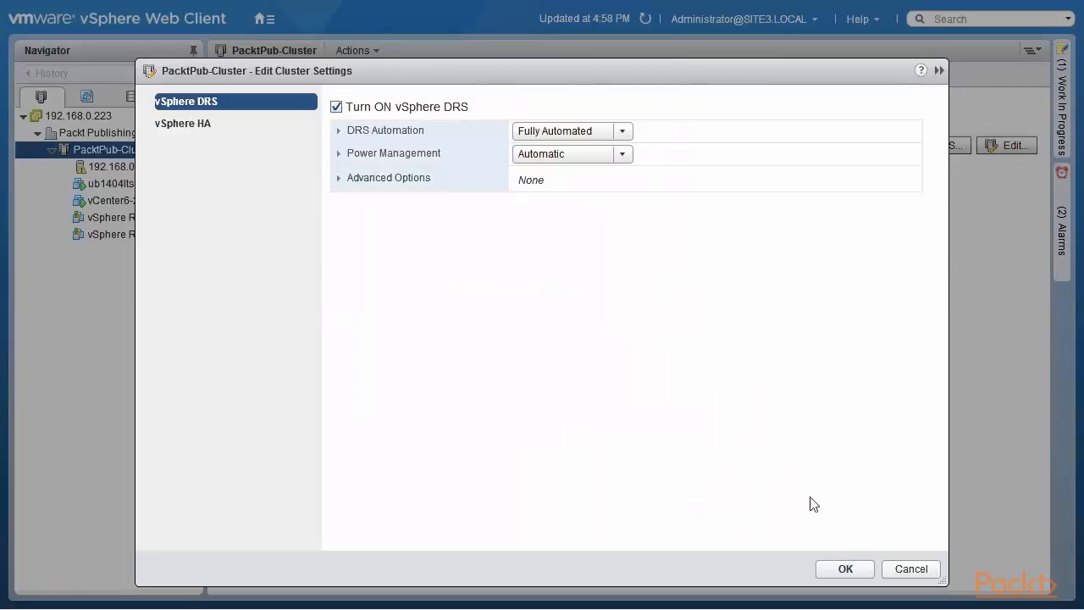
{"action": "left_click", "coordinate": [846, 570]}
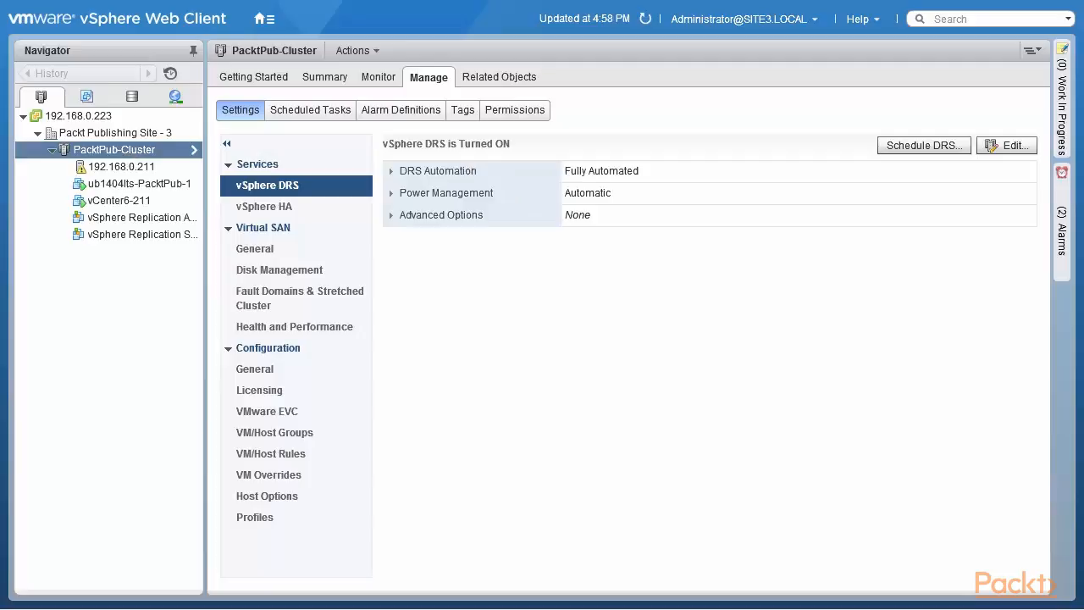
{"action": "right_click", "coordinate": [127, 150]}
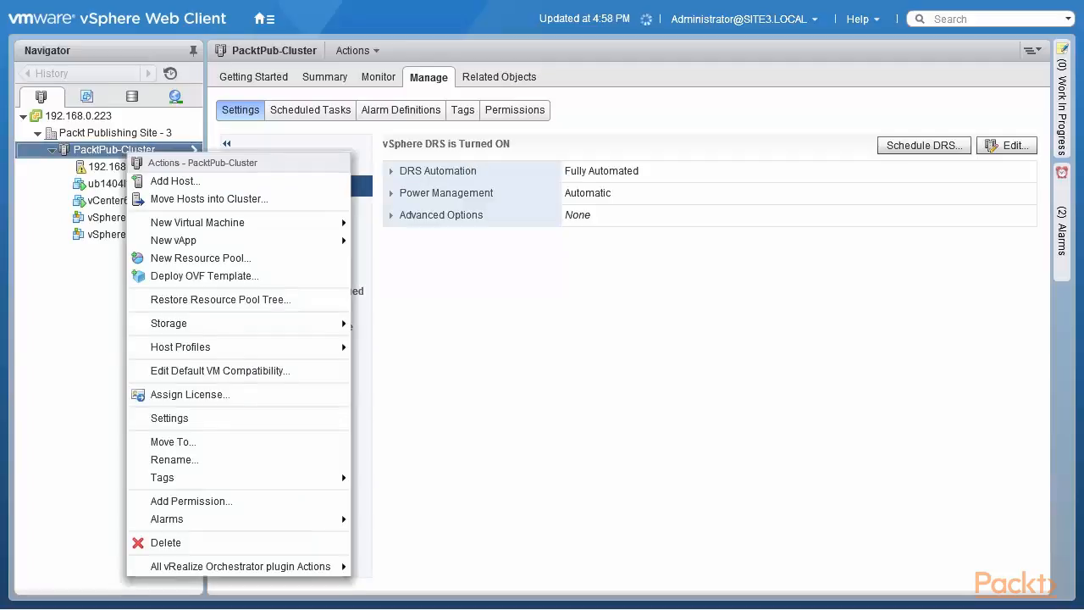
Step: Create a resource pool named PacktPub-Resource-Pool in PacktPub-Cluster with the default CPU and memory settings
{"action": "left_click", "coordinate": [257, 262]}
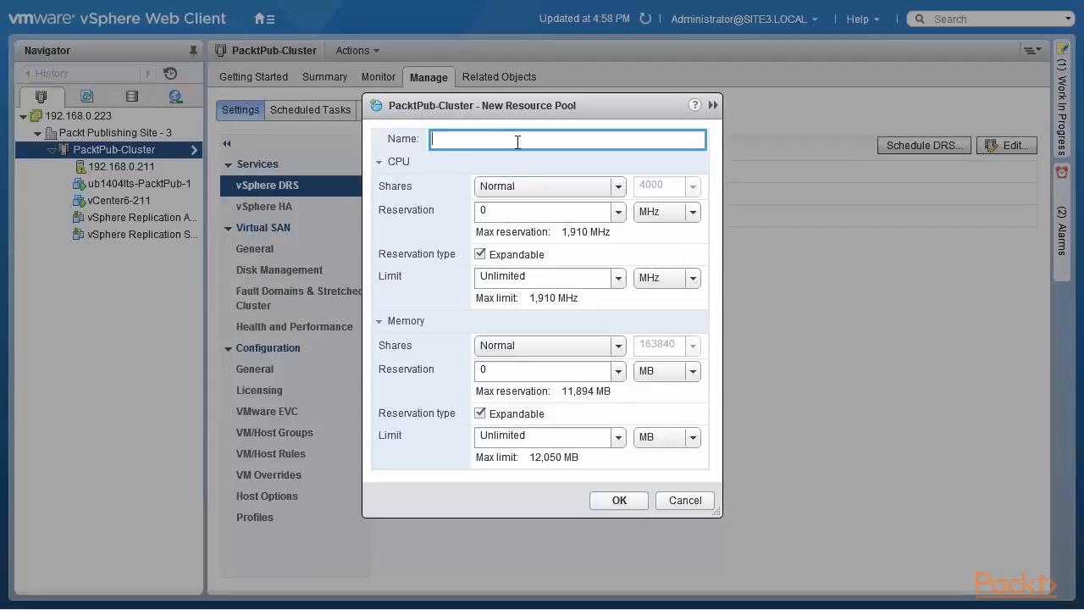
{"action": "type", "text": "PacktPub-Resour-Pool"}
{"action": "key", "text": "Left"}
{"action": "key", "text": "Left"}
{"action": "key", "text": "Left"}
{"action": "key", "text": "Left"}
{"action": "key", "text": "Left"}
{"action": "type", "text": "Resour"}
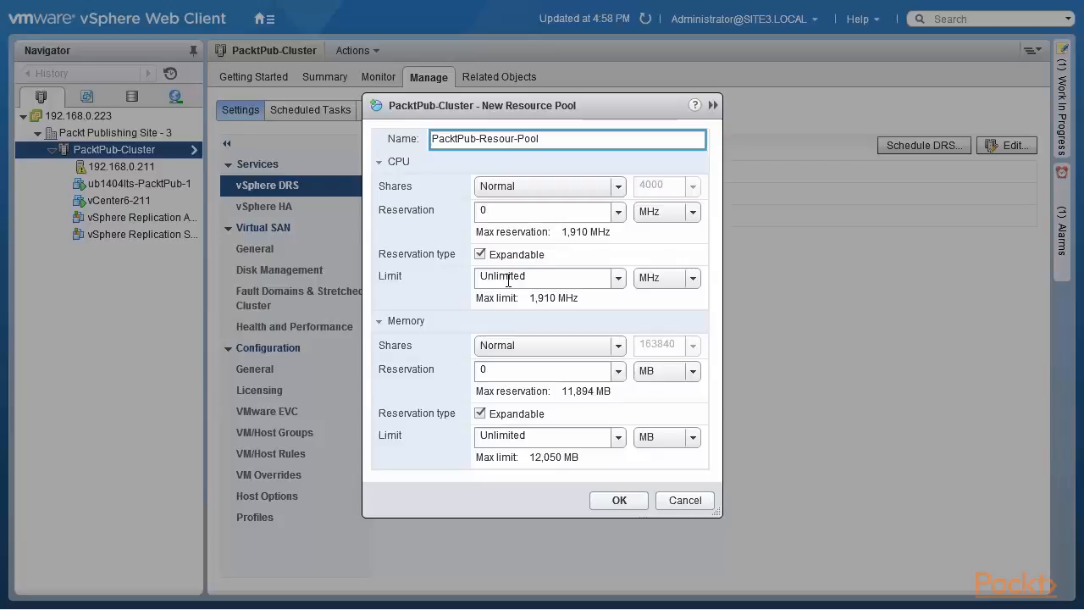
{"action": "type", "text": "ce"}
{"action": "left_click", "coordinate": [611, 506]}
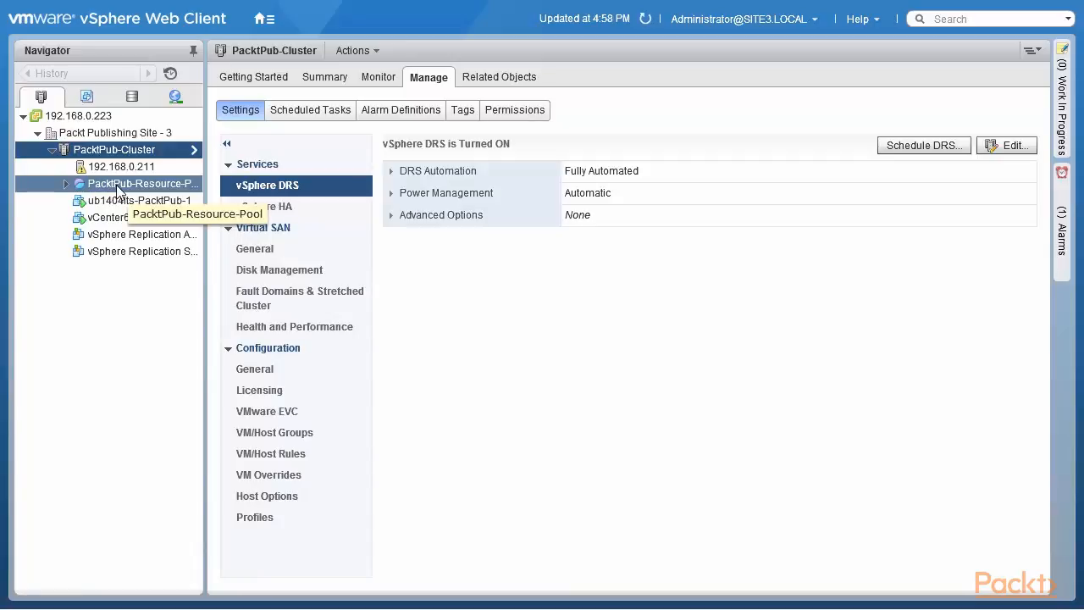
Step: Move both vSphere Replication machines, vCenter6-211 and ub1404lts-PacktPub-1 into PacktPub-Resource-Pool, and view the pool's contents and summary
{"action": "left_click", "coordinate": [85, 253]}
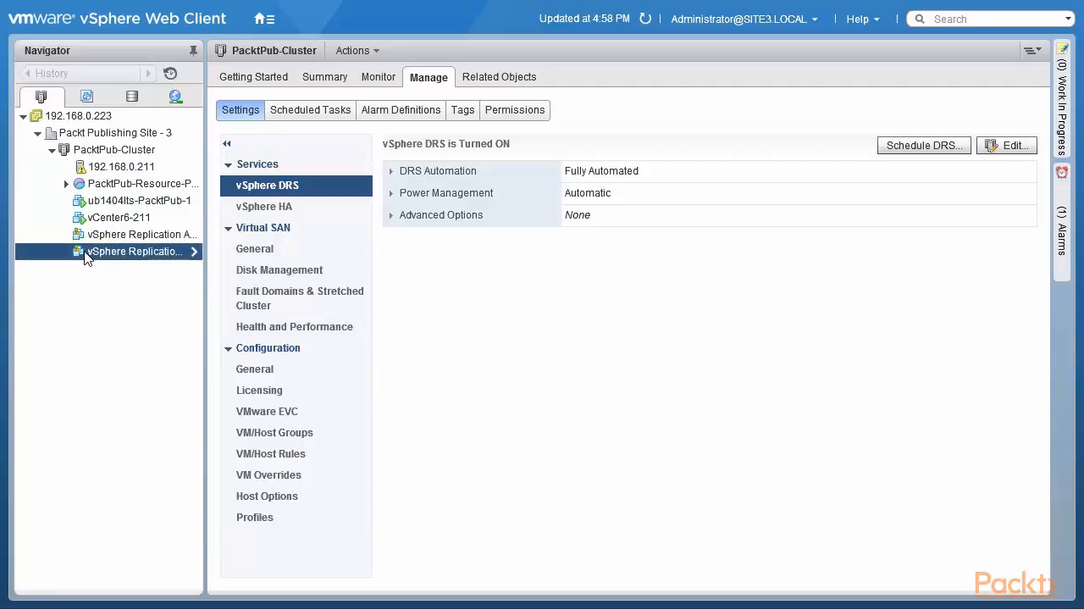
{"action": "left_click_drag", "start_coordinate": [84, 254], "coordinate": [99, 189]}
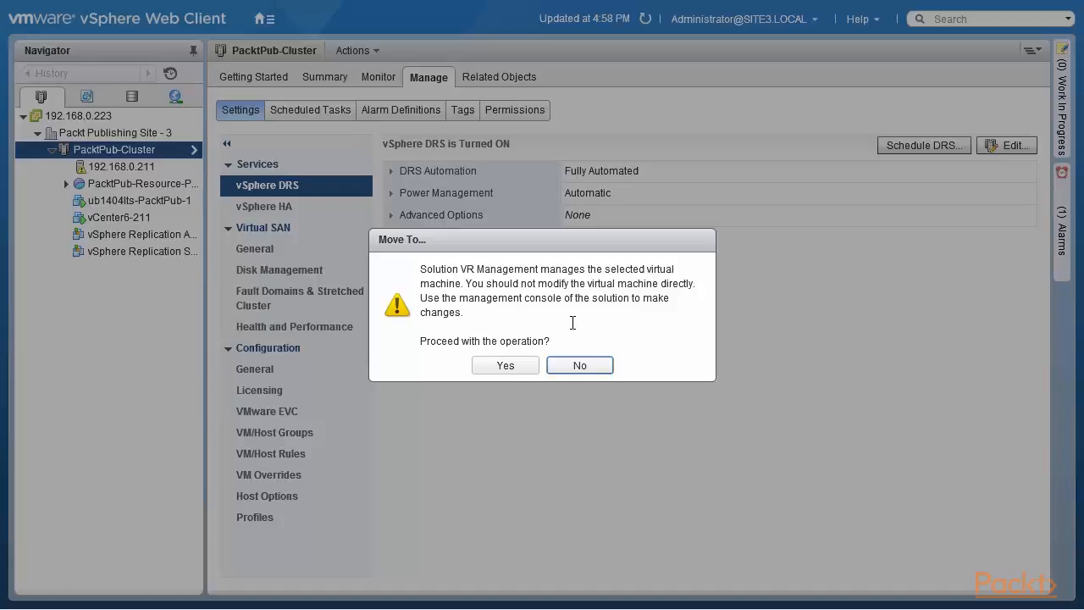
{"action": "left_click", "coordinate": [505, 369]}
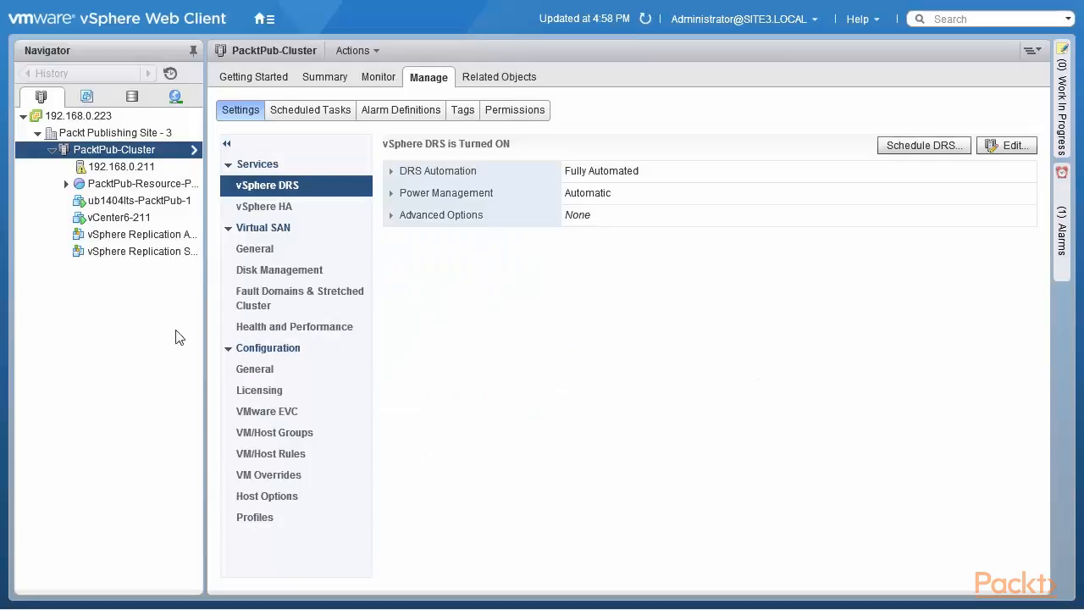
{"action": "left_click_drag", "start_coordinate": [127, 235], "coordinate": [121, 186]}
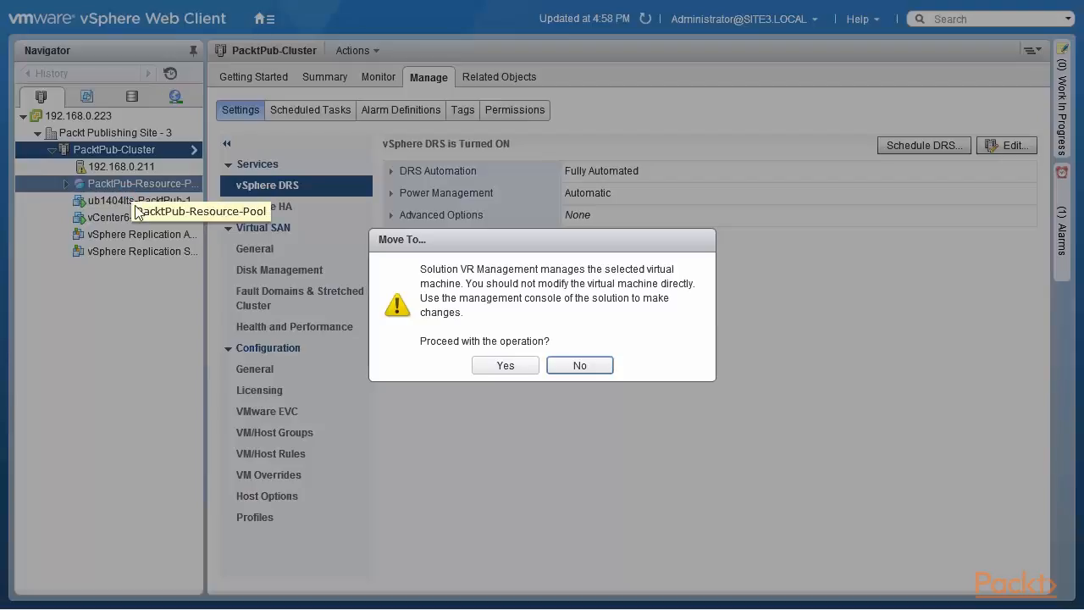
{"action": "left_click", "coordinate": [509, 368]}
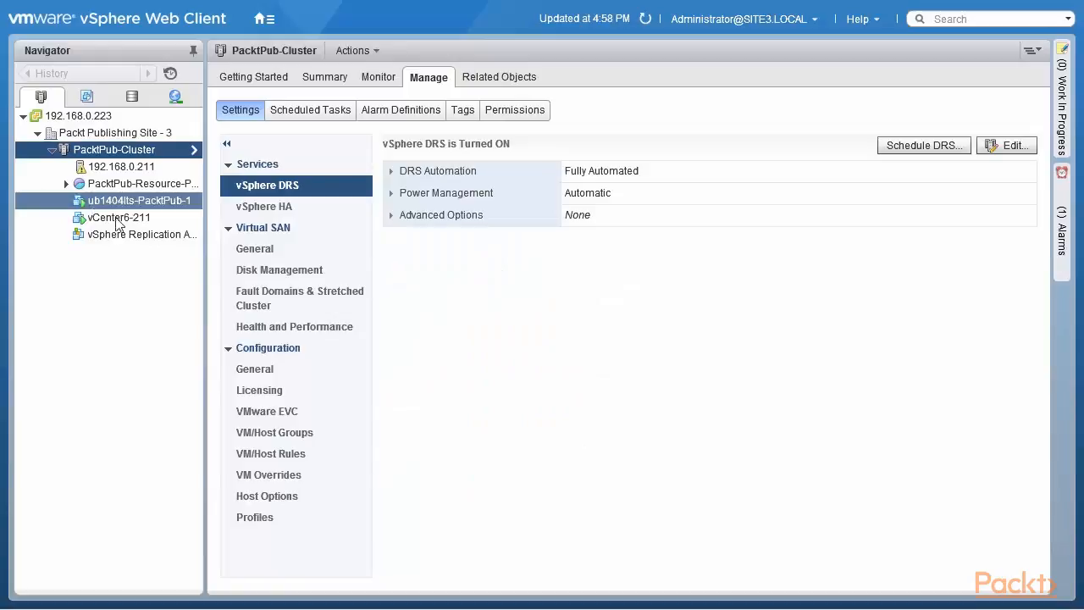
{"action": "left_click_drag", "start_coordinate": [129, 220], "coordinate": [129, 188]}
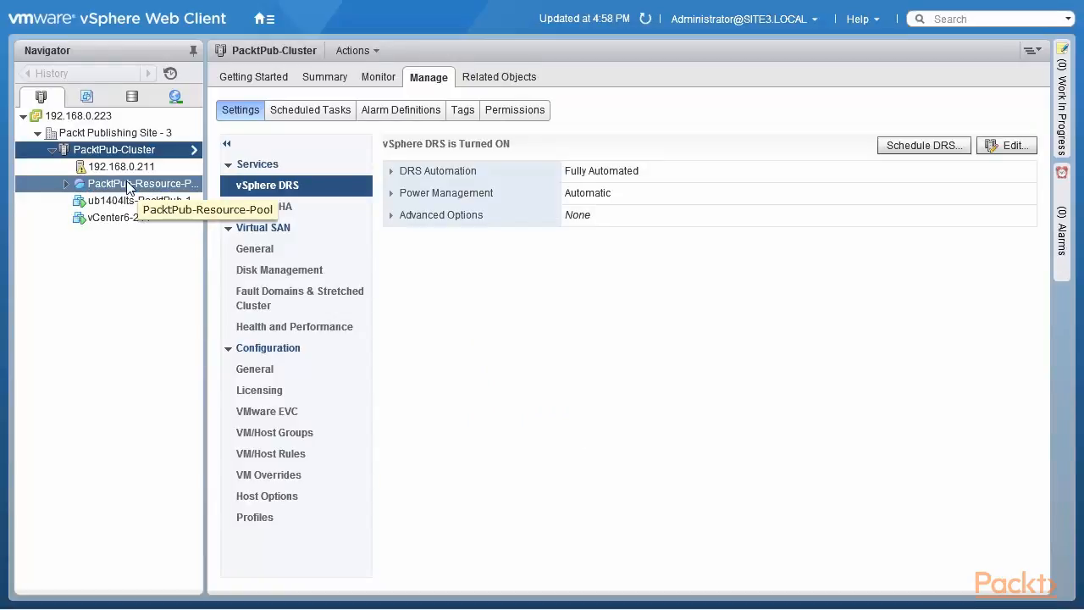
{"action": "left_click_drag", "start_coordinate": [135, 201], "coordinate": [142, 188]}
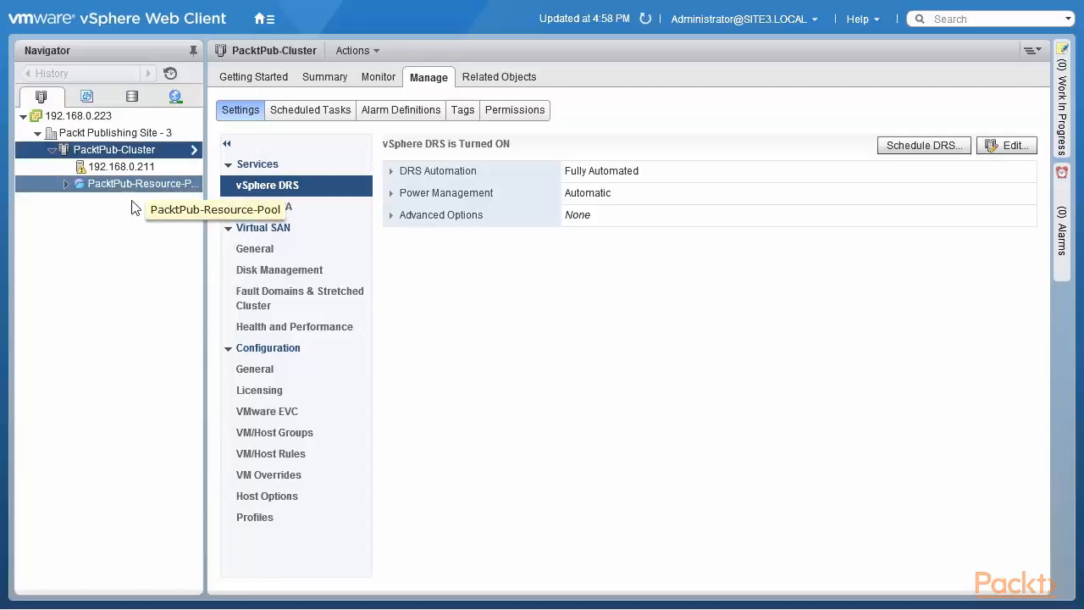
{"action": "left_click", "coordinate": [66, 185]}
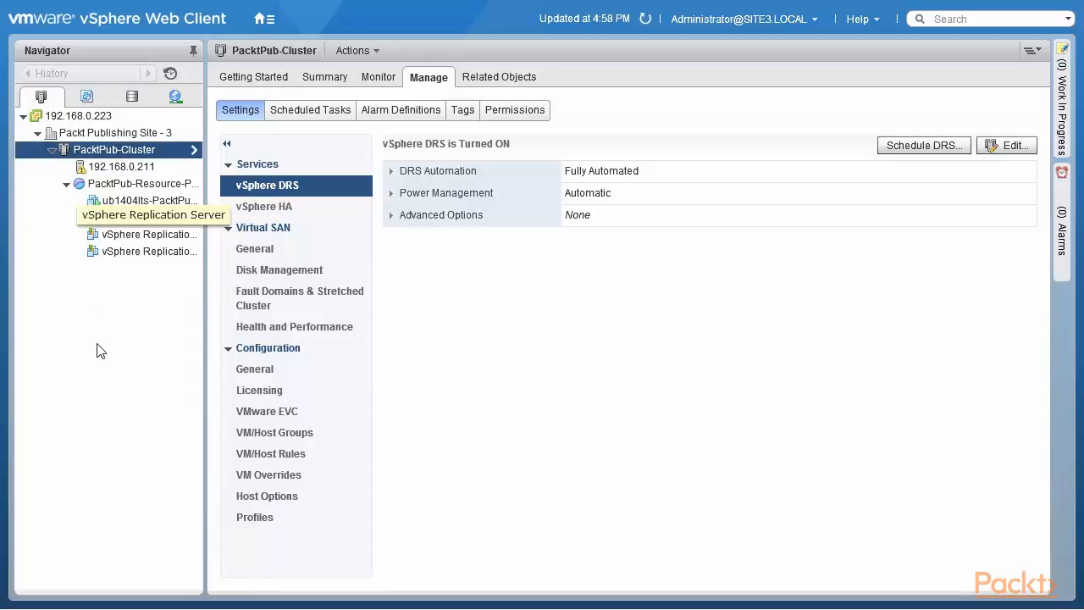
{"action": "left_click", "coordinate": [164, 189]}
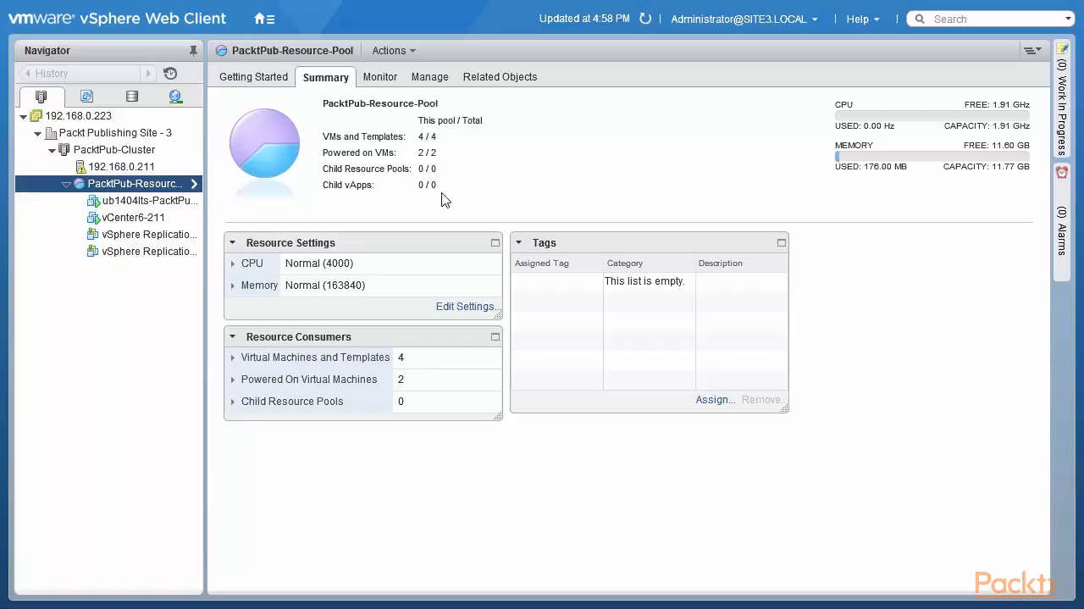
Step: Create a child resource pool named PacktPub-Child-Pool inside PacktPub-Resource-Pool with CPU shares set to Low
{"action": "right_click", "coordinate": [165, 186]}
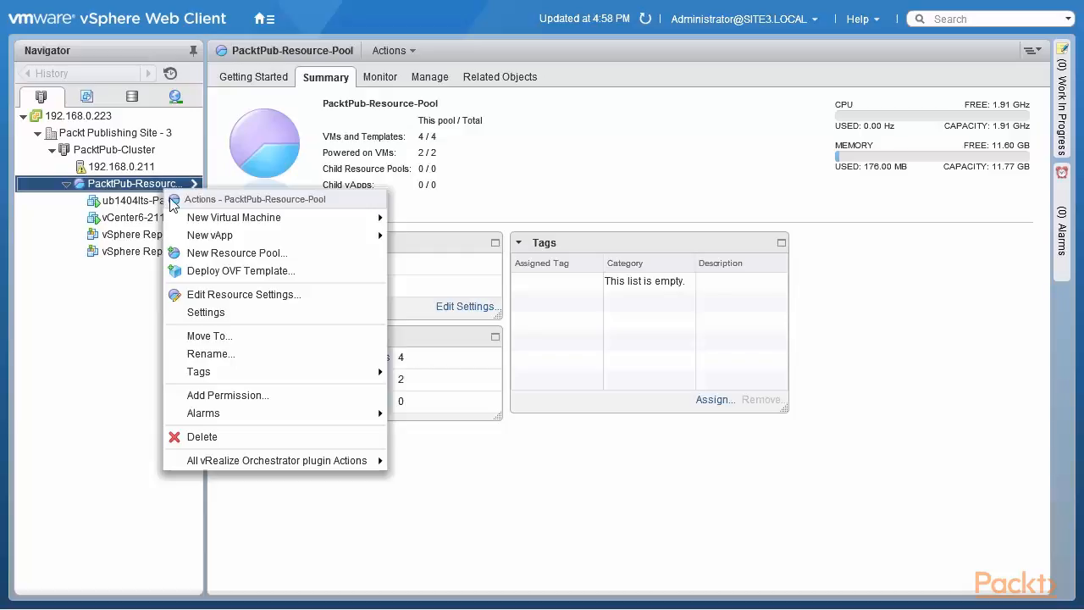
{"action": "left_click", "coordinate": [209, 253]}
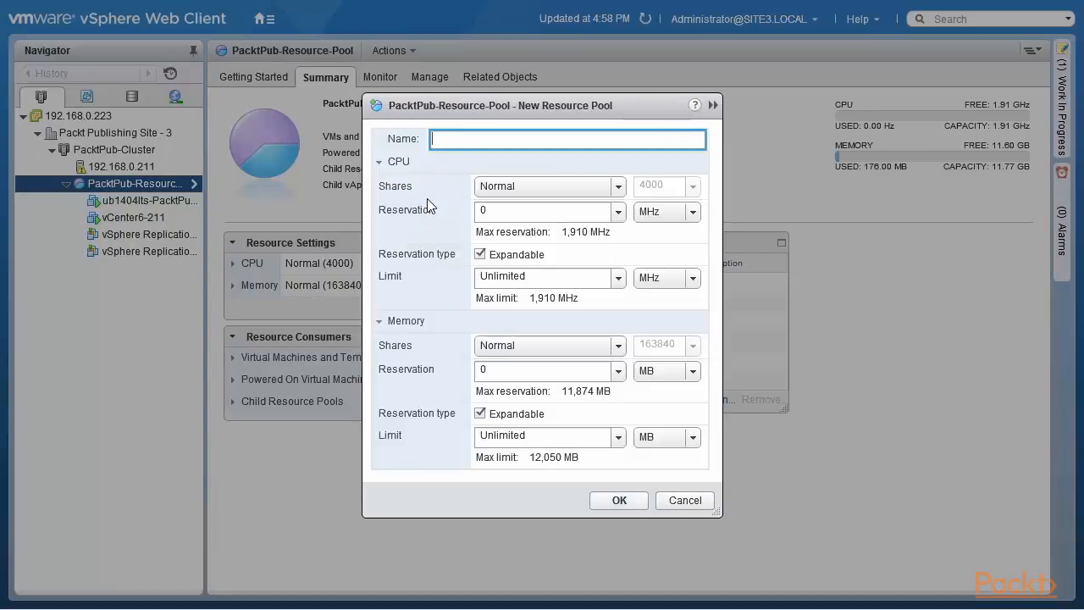
{"action": "type", "text": "PacktPub-Child-Pool"}
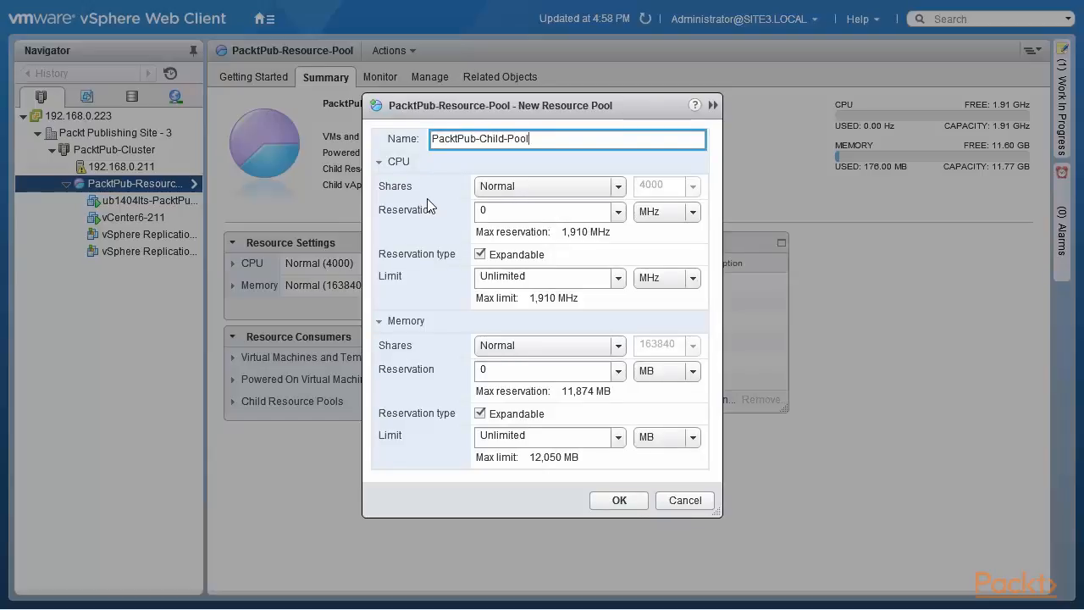
{"action": "left_click", "coordinate": [623, 186]}
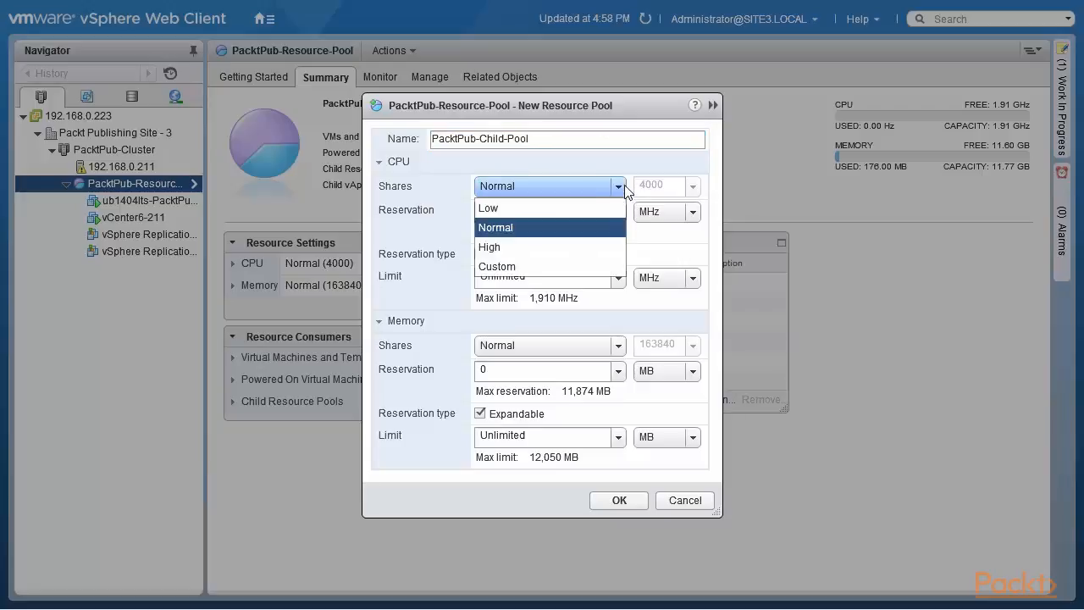
{"action": "left_click", "coordinate": [588, 211]}
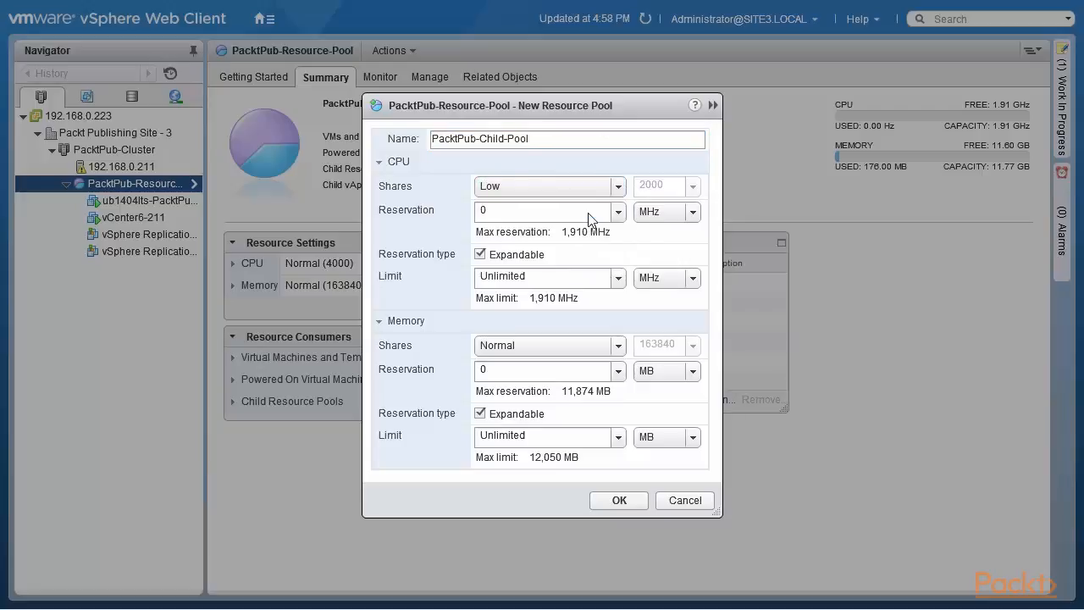
{"action": "left_click", "coordinate": [619, 500]}
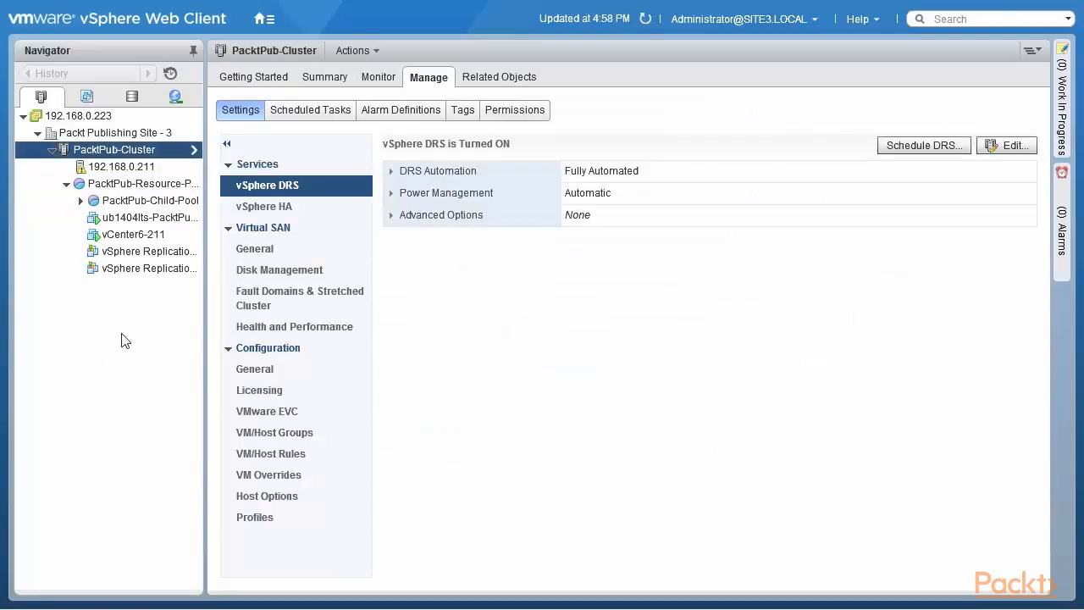
Step: Delete PacktPub-Child-Pool, refresh the inventory and view the summary of PacktPub-Resource-Pool
{"action": "right_click", "coordinate": [151, 200]}
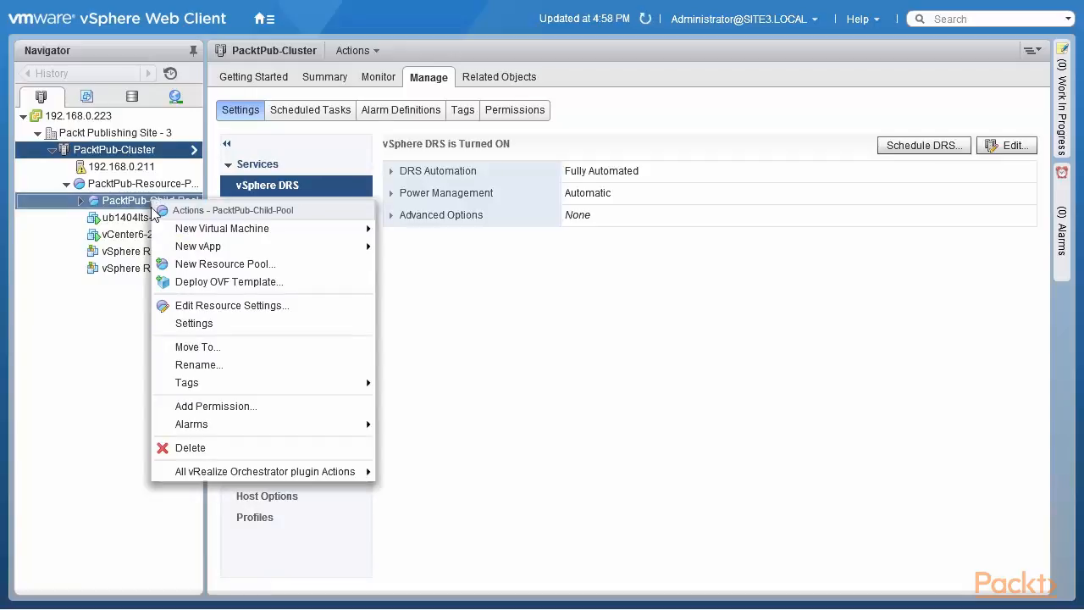
{"action": "left_click", "coordinate": [190, 448]}
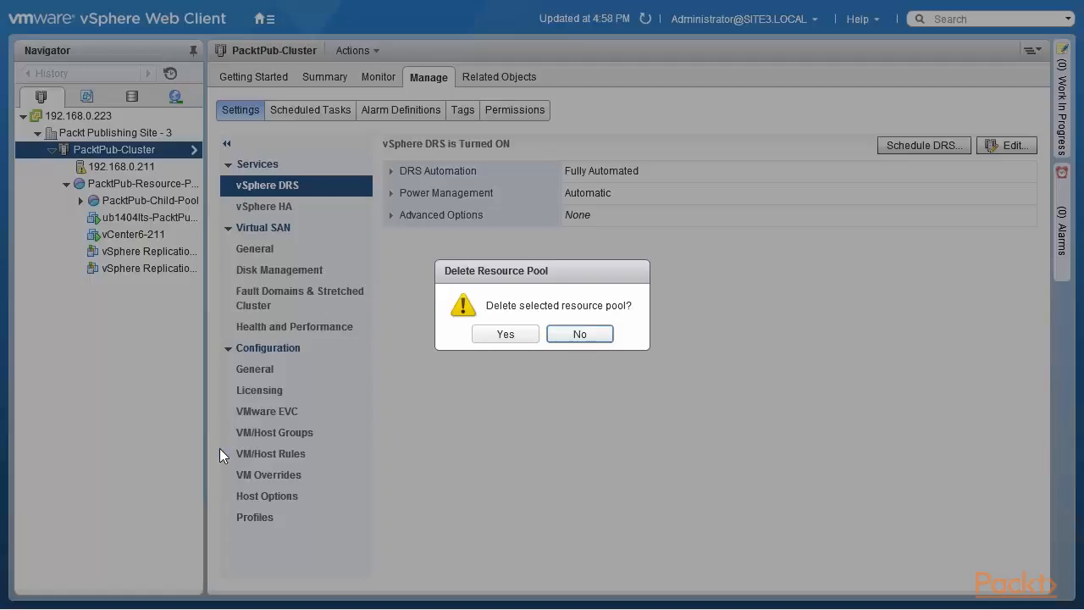
{"action": "left_click", "coordinate": [506, 334]}
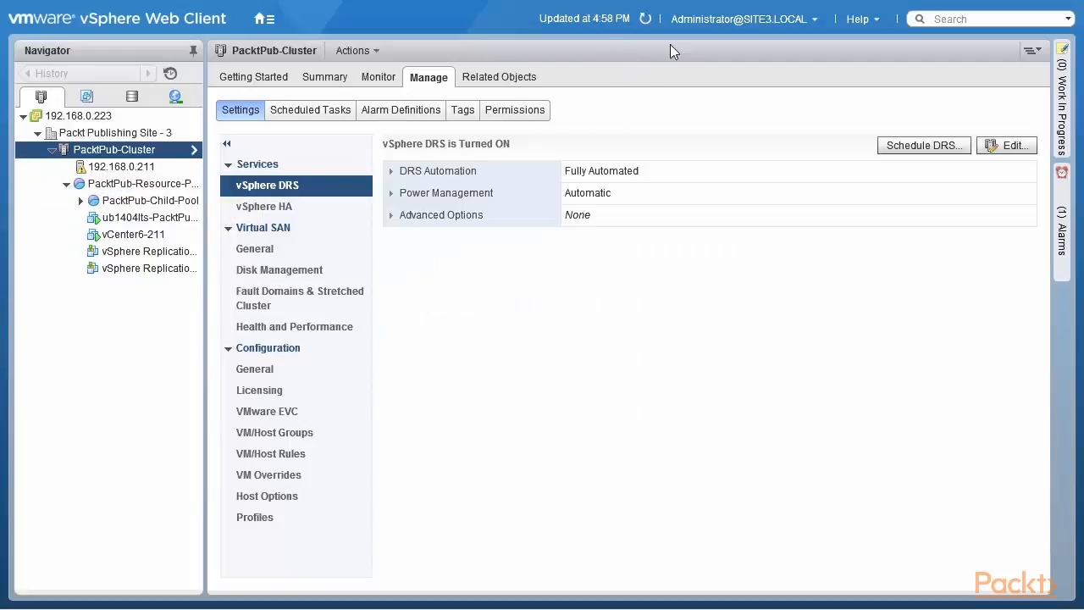
{"action": "left_click", "coordinate": [647, 22]}
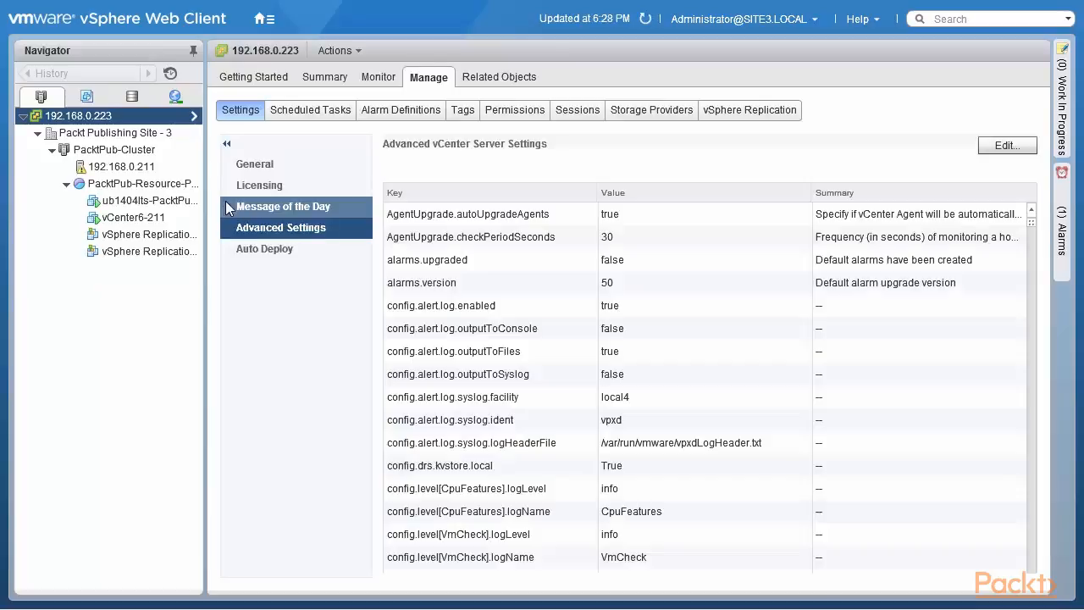
{"action": "left_click", "coordinate": [169, 191]}
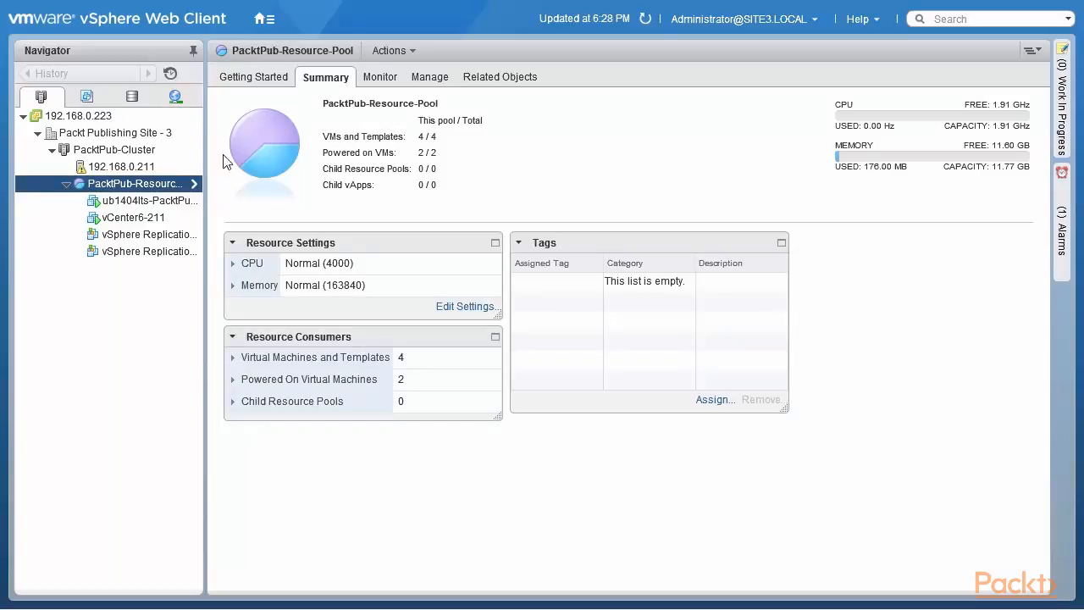
Step: Review the Restore Resource Pool Tree options of PacktPub-Cluster and cancel without restoring a snapshot
{"action": "right_click", "coordinate": [160, 148]}
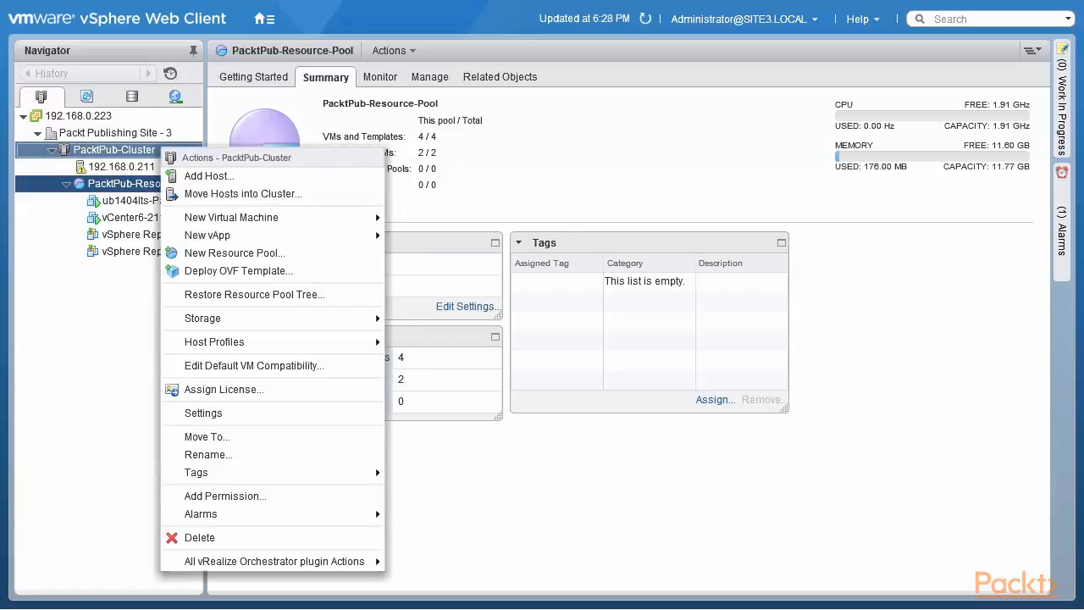
{"action": "left_click", "coordinate": [239, 297]}
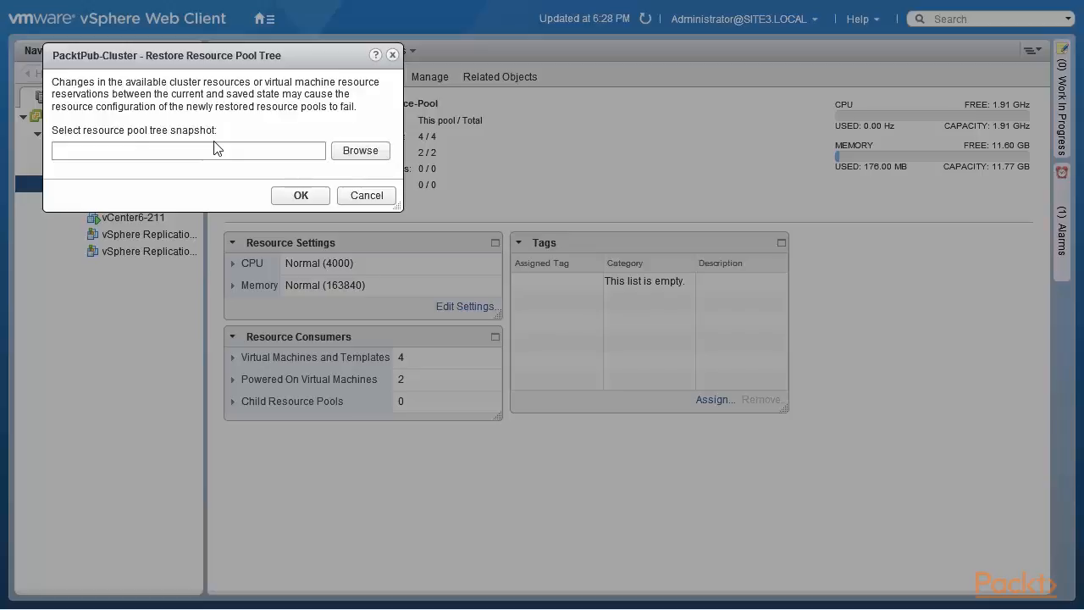
{"action": "left_click", "coordinate": [367, 198]}
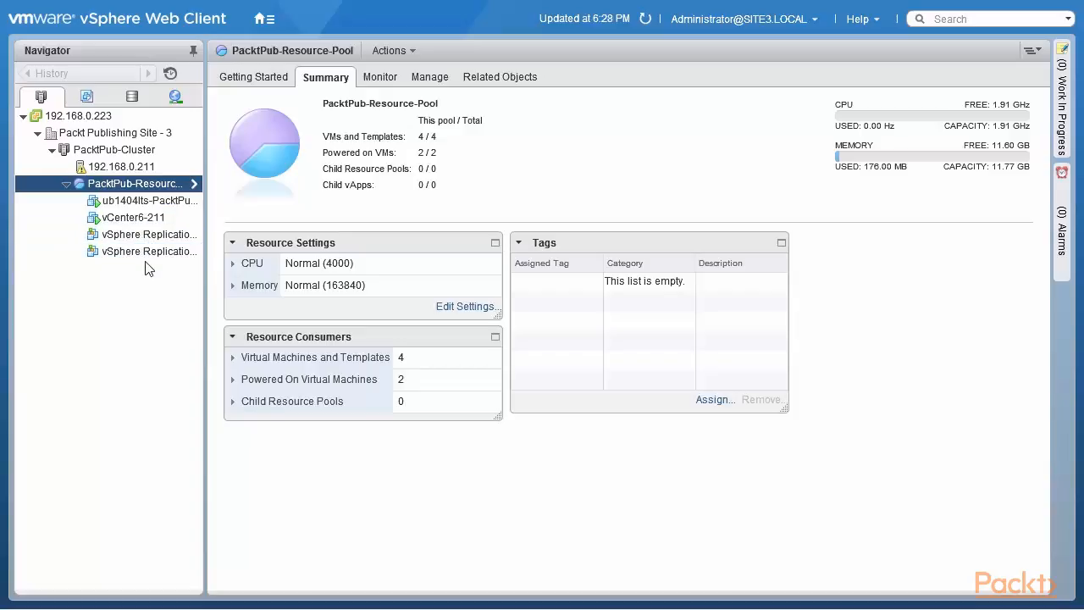
Step: Delete PacktPub-Cluster together with its hosts and virtual machines, and expand the Packt Publishing Site - 3 datacenter
{"action": "right_click", "coordinate": [135, 156]}
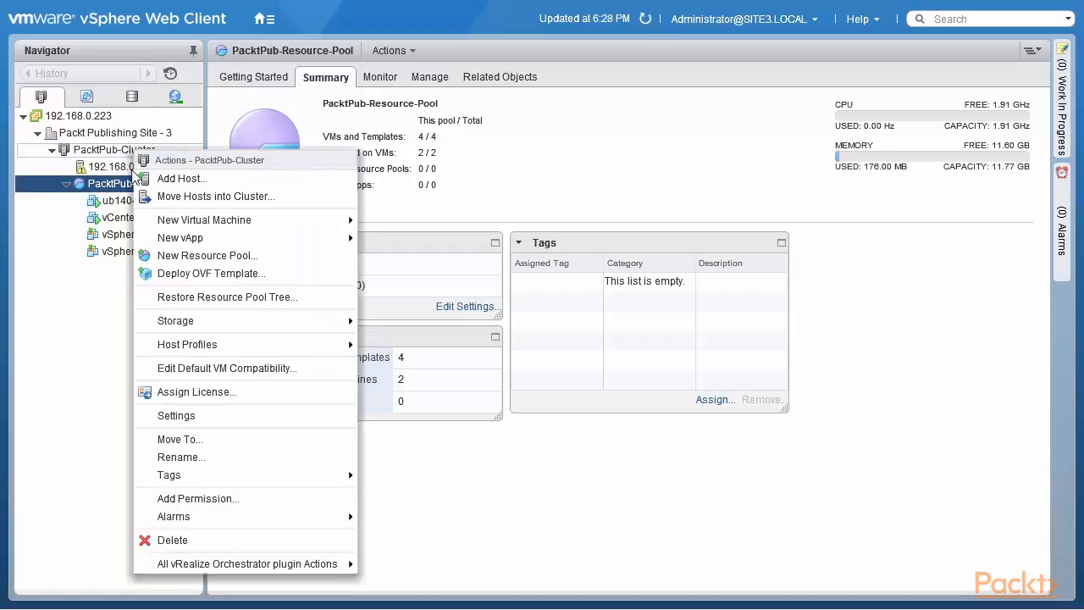
{"action": "left_click", "coordinate": [210, 539]}
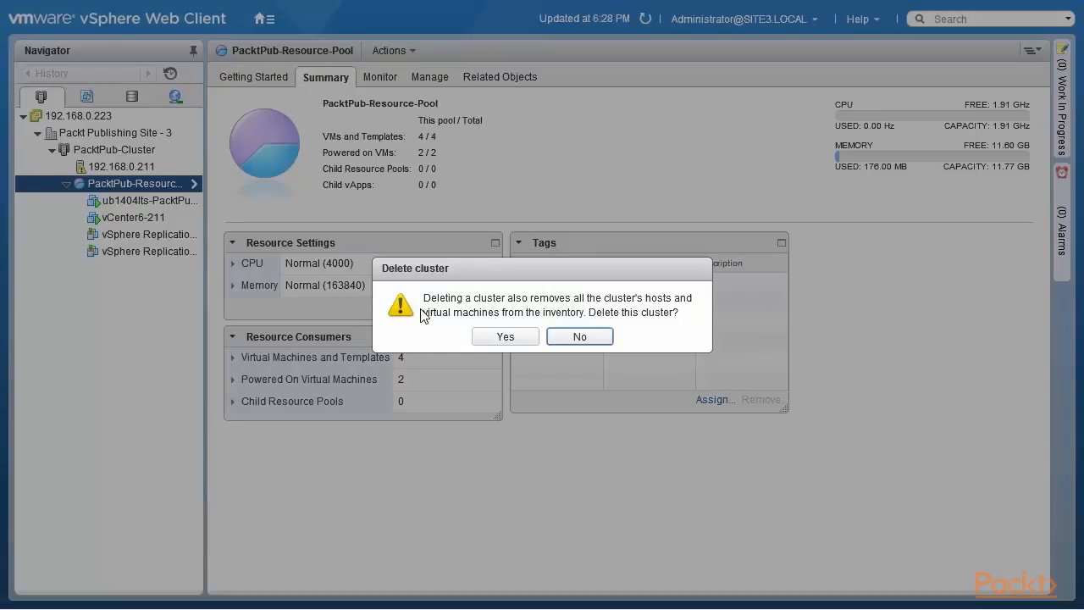
{"action": "left_click_drag", "start_coordinate": [427, 303], "coordinate": [682, 311]}
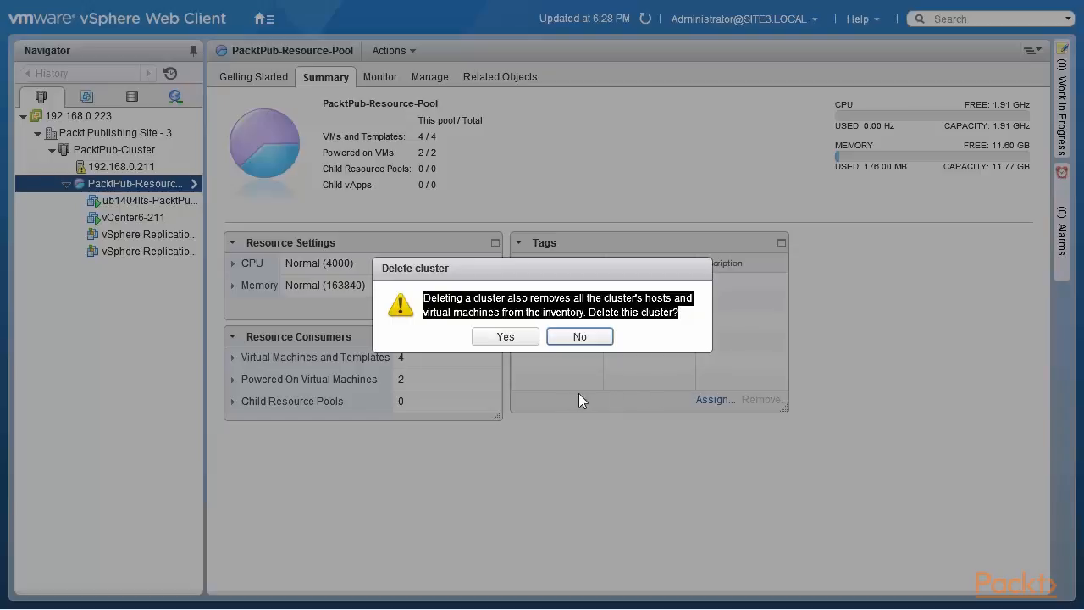
{"action": "left_click", "coordinate": [497, 336]}
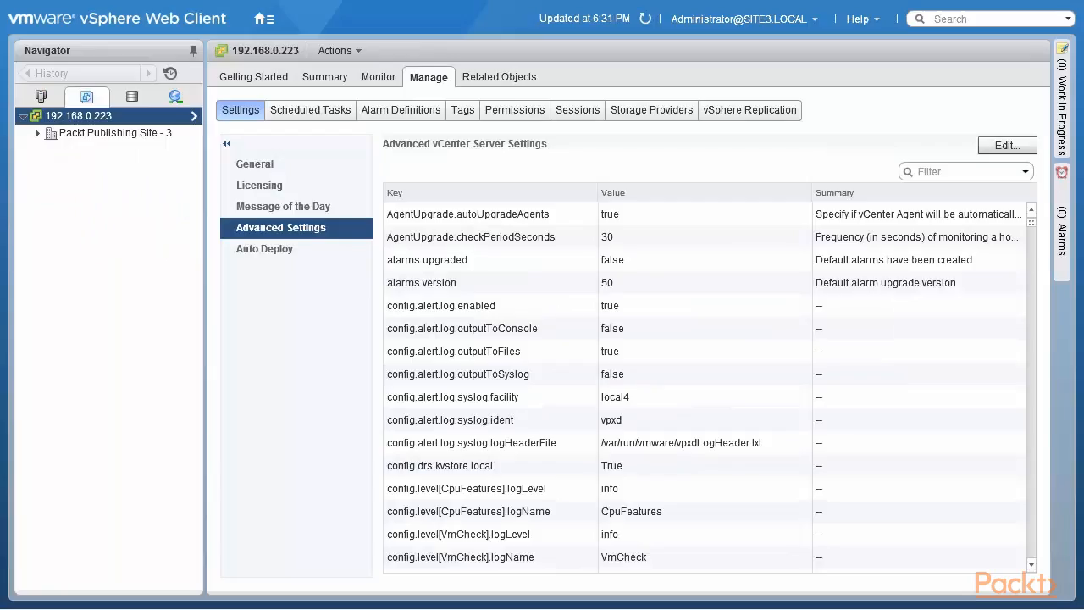
{"action": "left_click", "coordinate": [37, 133]}
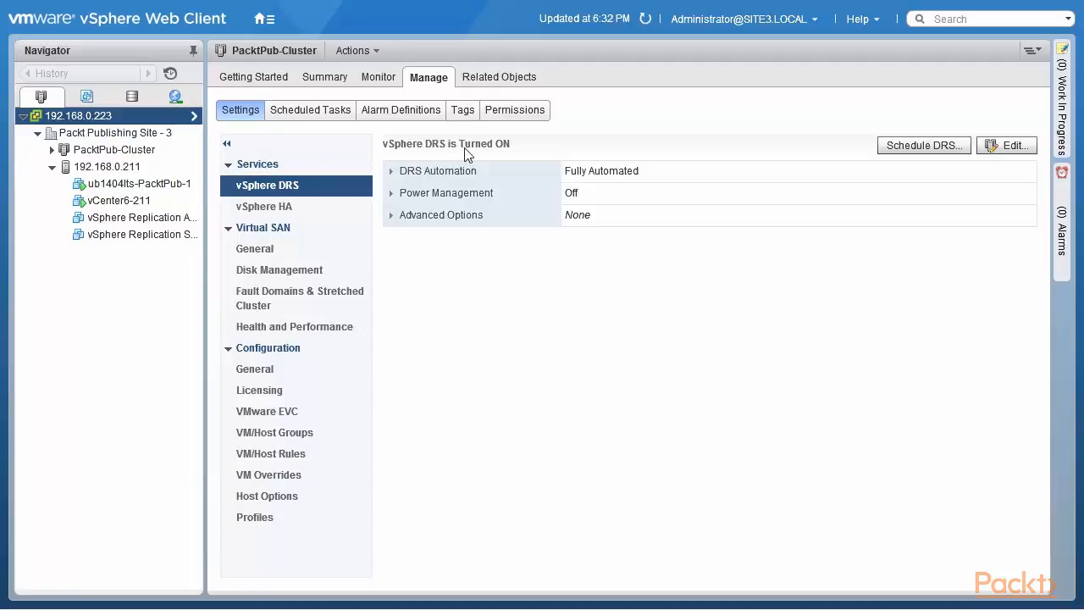
Step: Create a resource pool named Packt-Pub-Resource-Pool with default settings in PacktPub-Cluster and refresh the inventory
{"action": "right_click", "coordinate": [125, 152]}
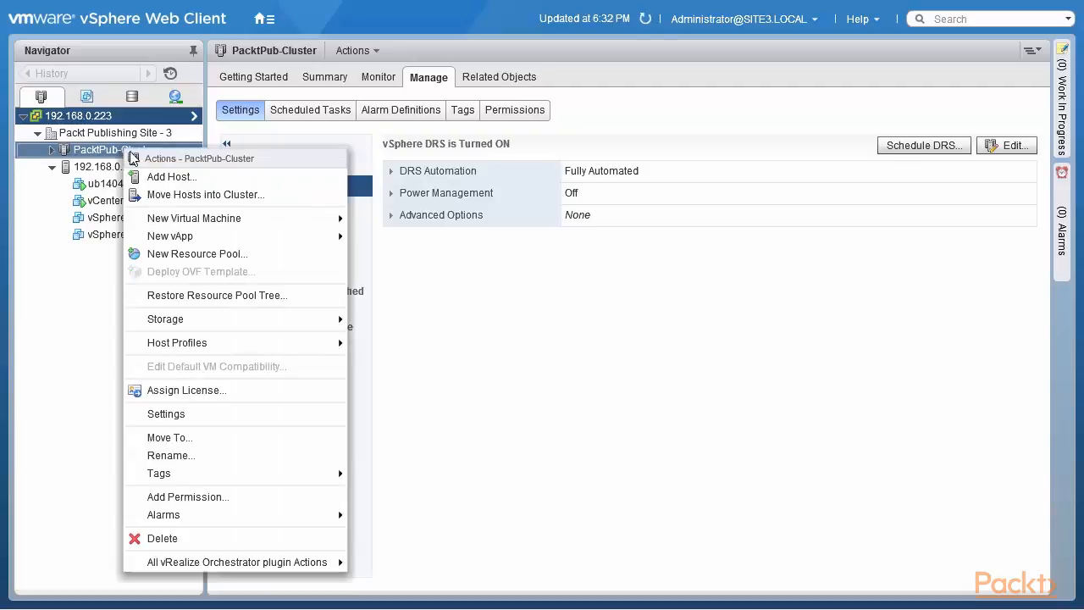
{"action": "left_click", "coordinate": [253, 254]}
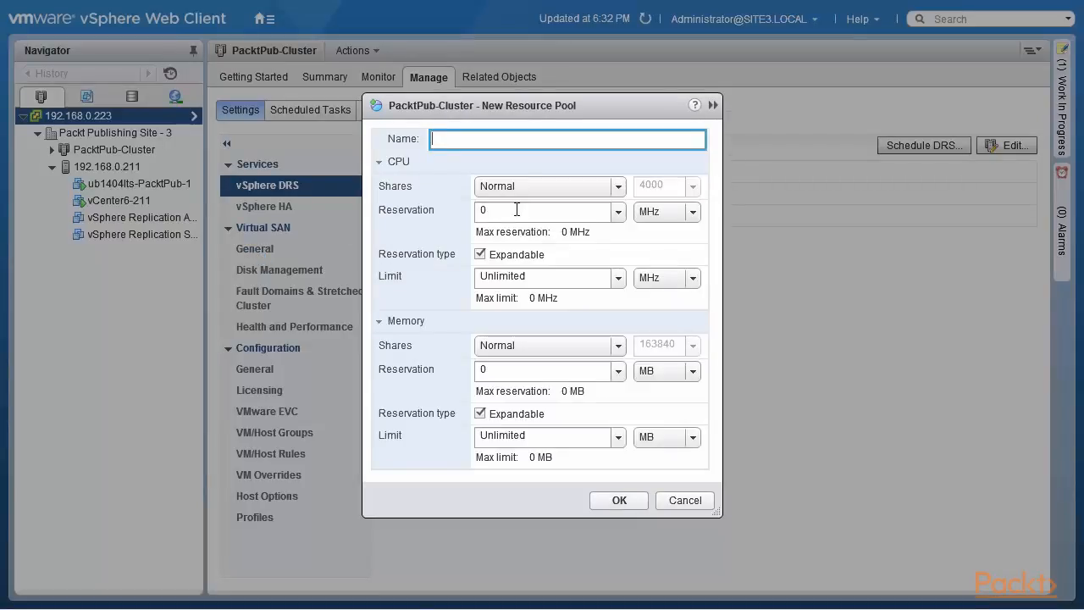
{"action": "type", "text": "Packt-Pub-Resource-Pool"}
{"action": "left_click", "coordinate": [618, 500]}
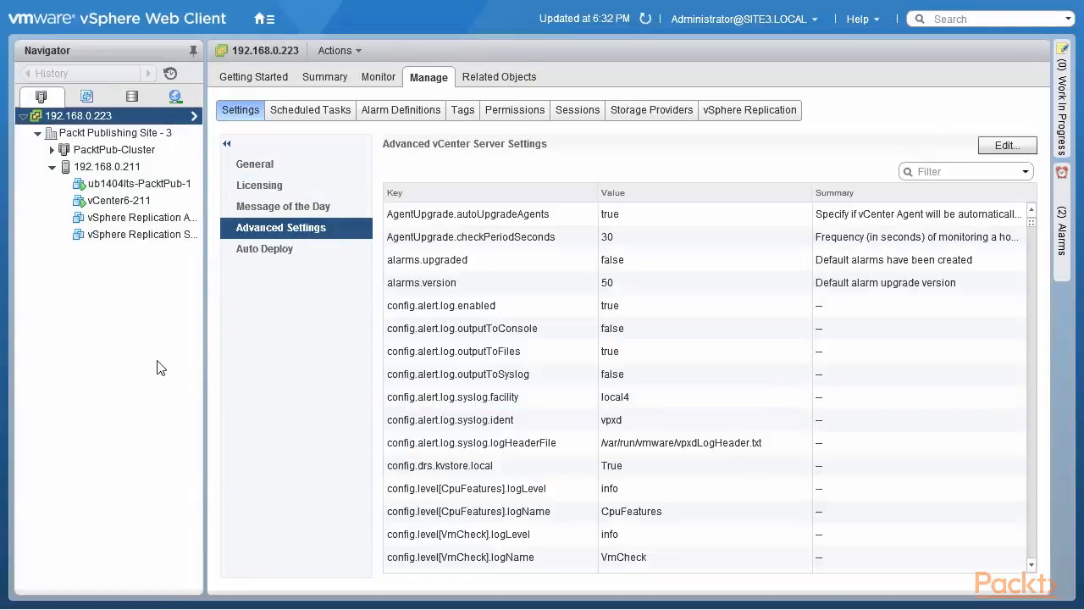
{"action": "left_click", "coordinate": [645, 20]}
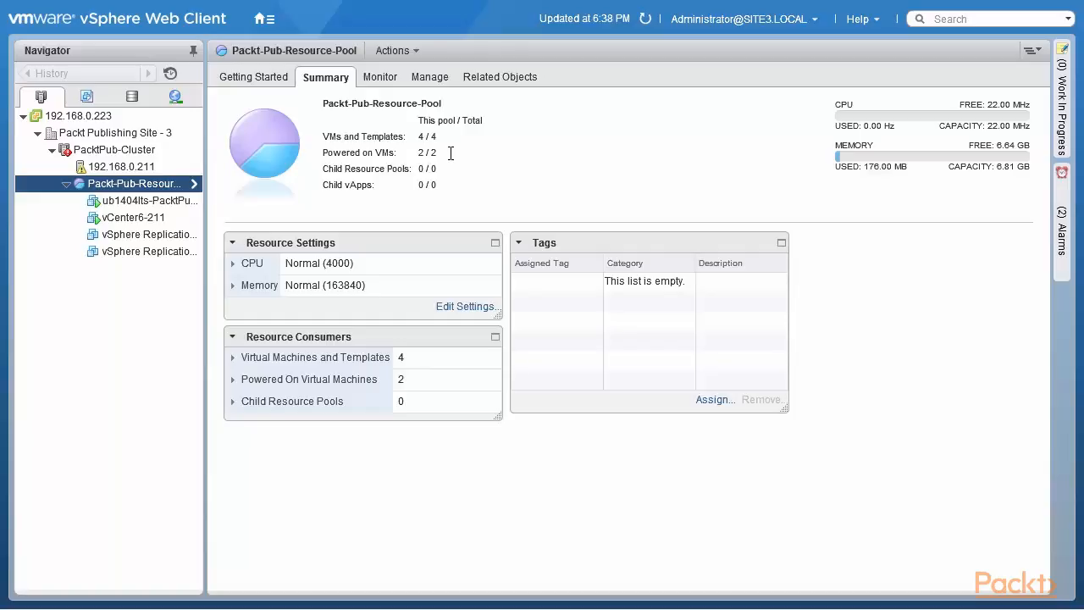
Step: Turn off vSphere DRS on PacktPub-Cluster and save its resource pool tree snapshot to the Desktop as PacktPub-Cluster
{"action": "right_click", "coordinate": [143, 156]}
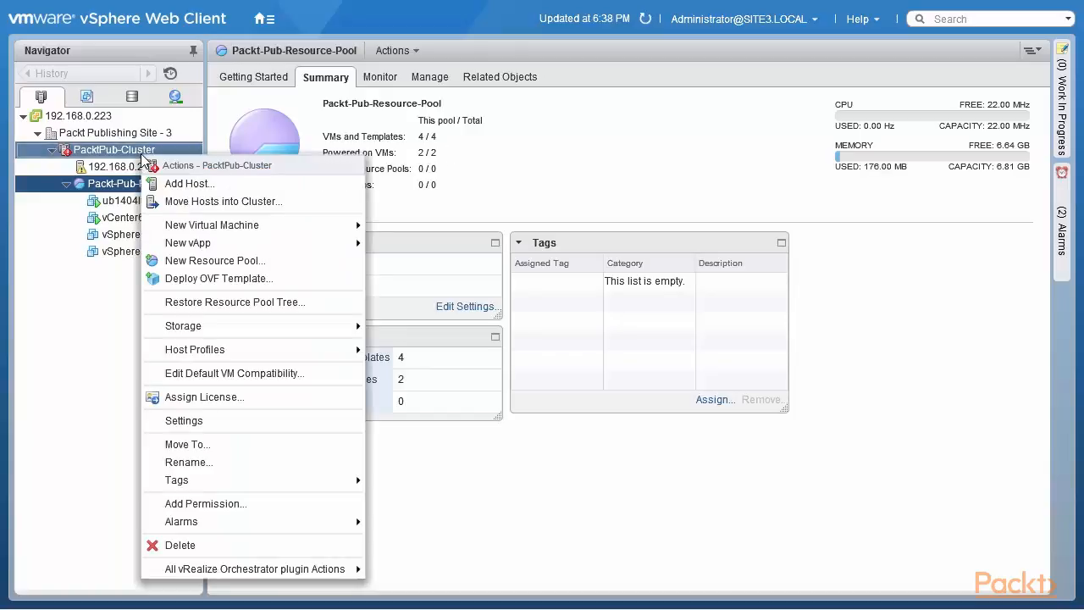
{"action": "left_click", "coordinate": [185, 421]}
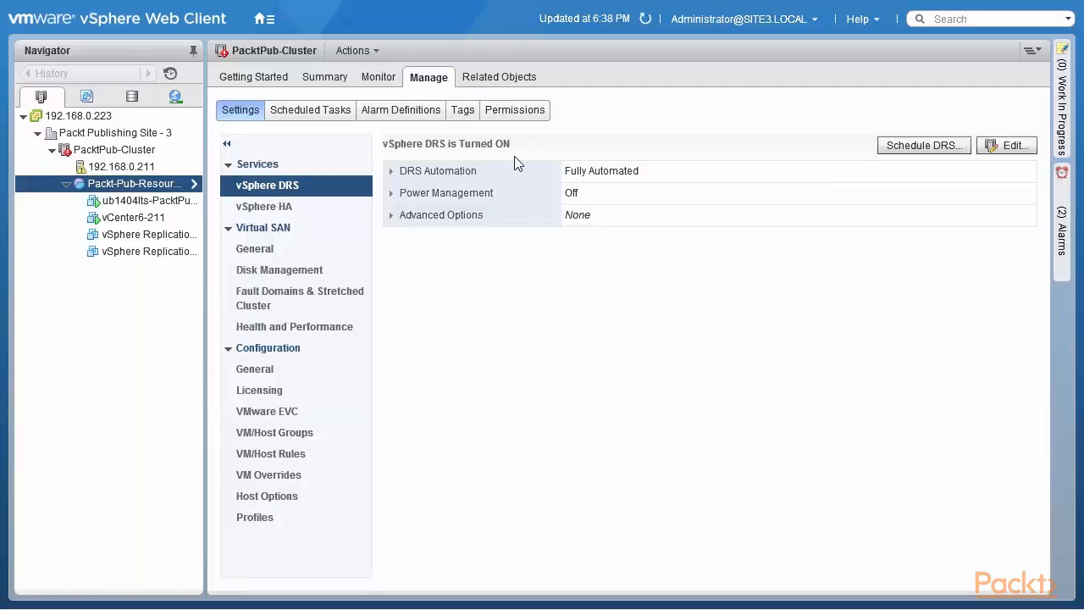
{"action": "left_click", "coordinate": [998, 148]}
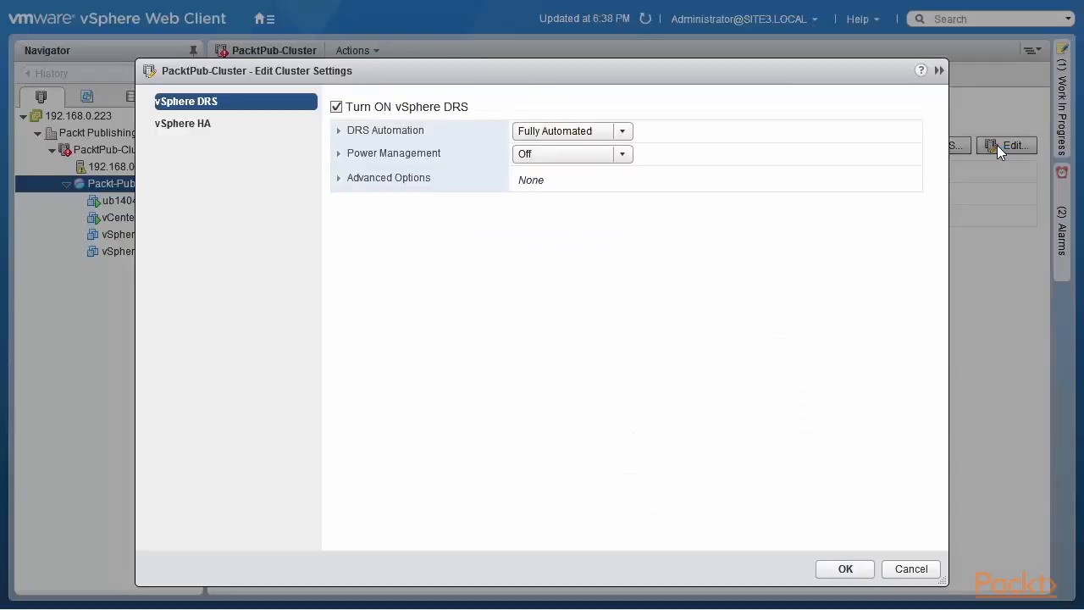
{"action": "left_click", "coordinate": [337, 107]}
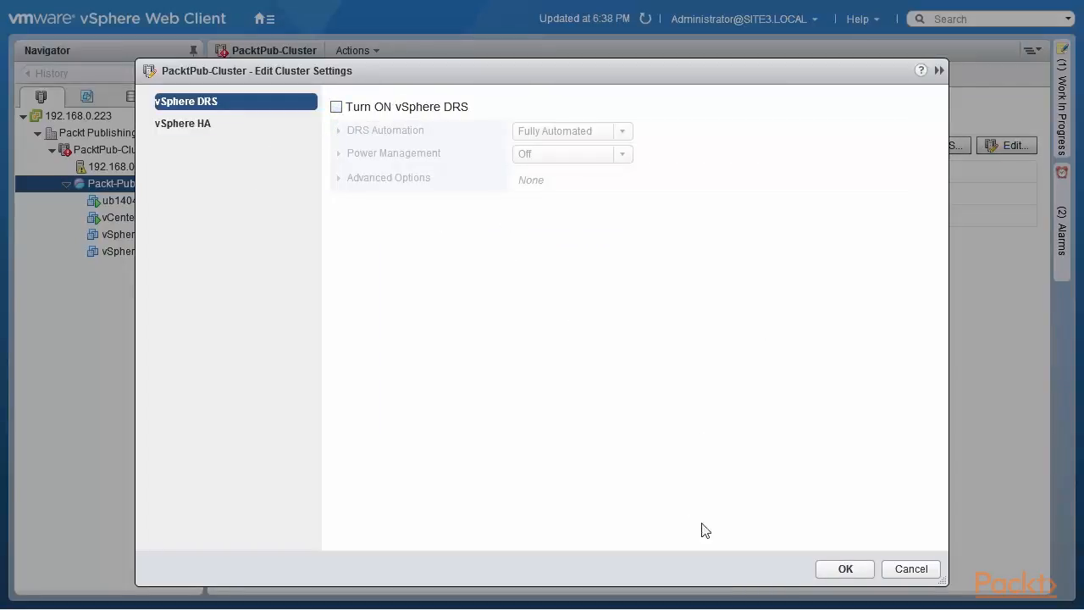
{"action": "left_click", "coordinate": [847, 570]}
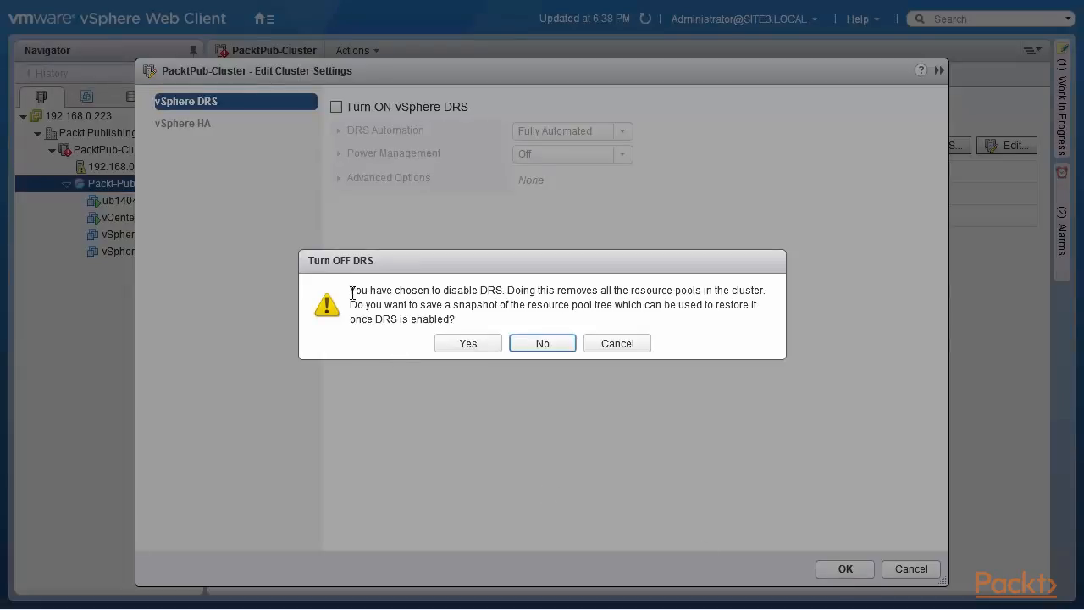
{"action": "left_click_drag", "start_coordinate": [350, 289], "coordinate": [770, 302]}
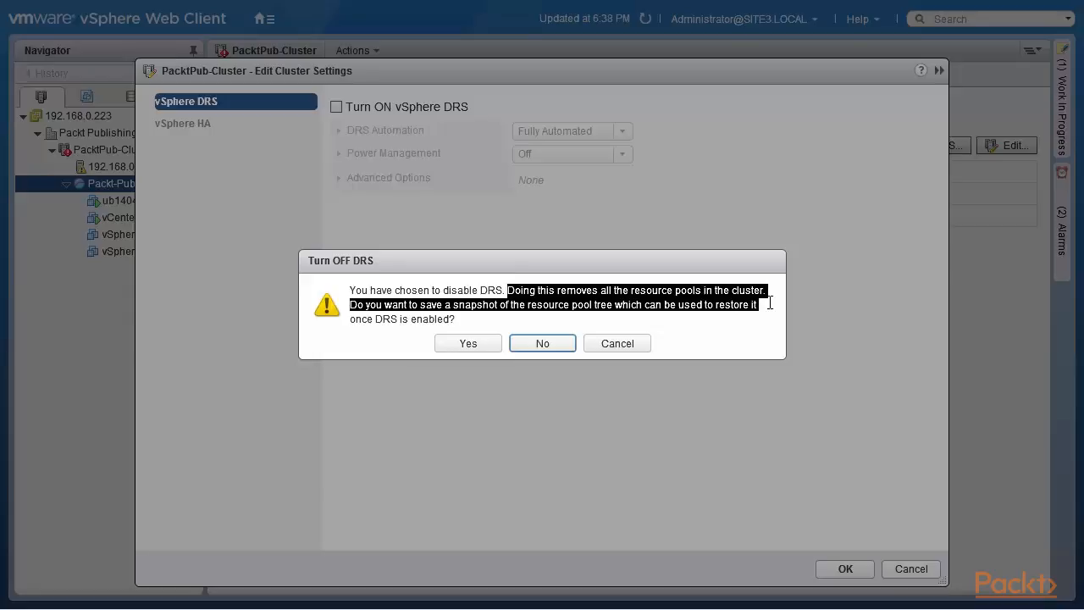
{"action": "left_click_drag", "start_coordinate": [770, 314], "coordinate": [770, 320]}
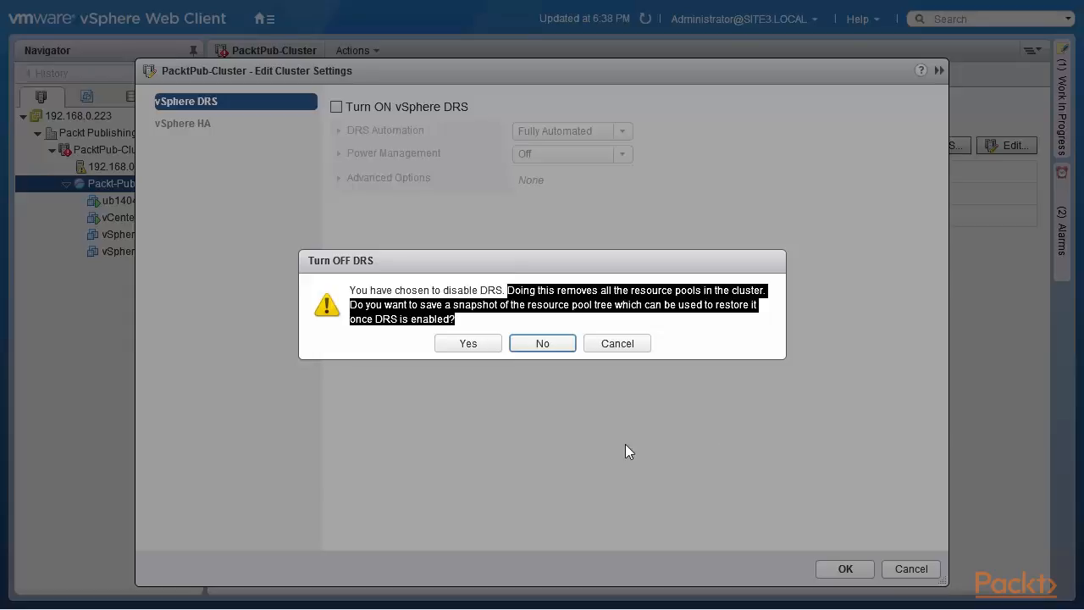
{"action": "left_click", "coordinate": [462, 344]}
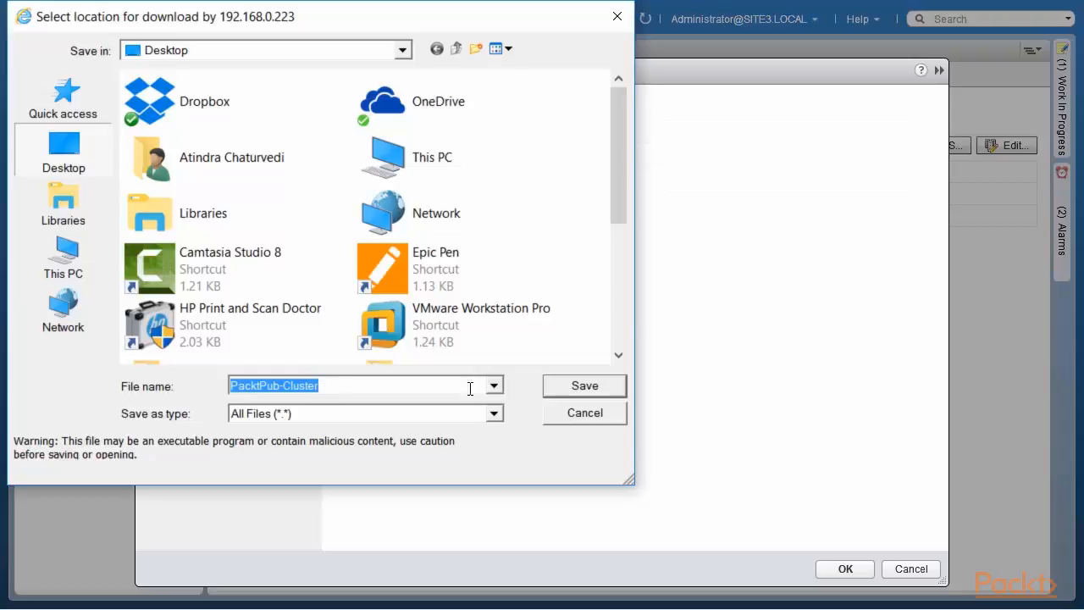
{"action": "left_click", "coordinate": [613, 389]}
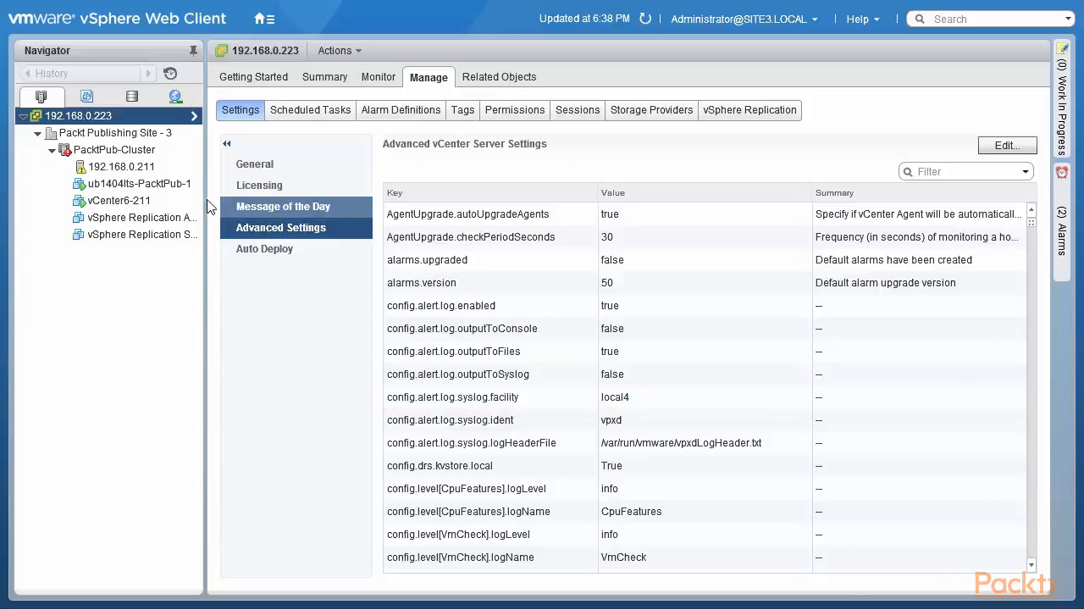
Step: Turn vSphere DRS back on for PacktPub-Cluster with the Fully Automated level and power management off
{"action": "right_click", "coordinate": [144, 156]}
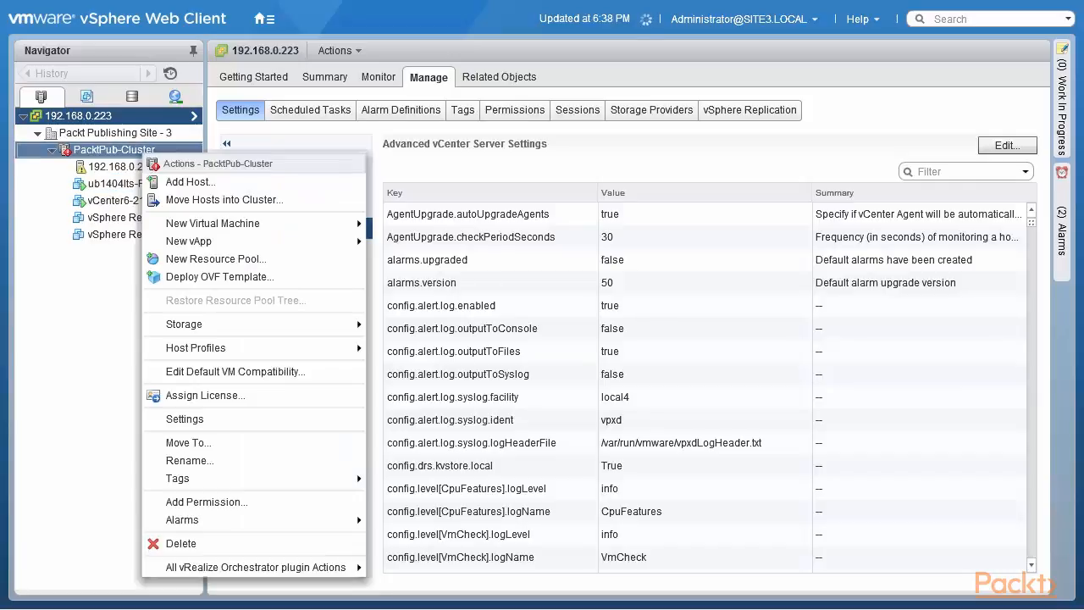
{"action": "left_click", "coordinate": [237, 418]}
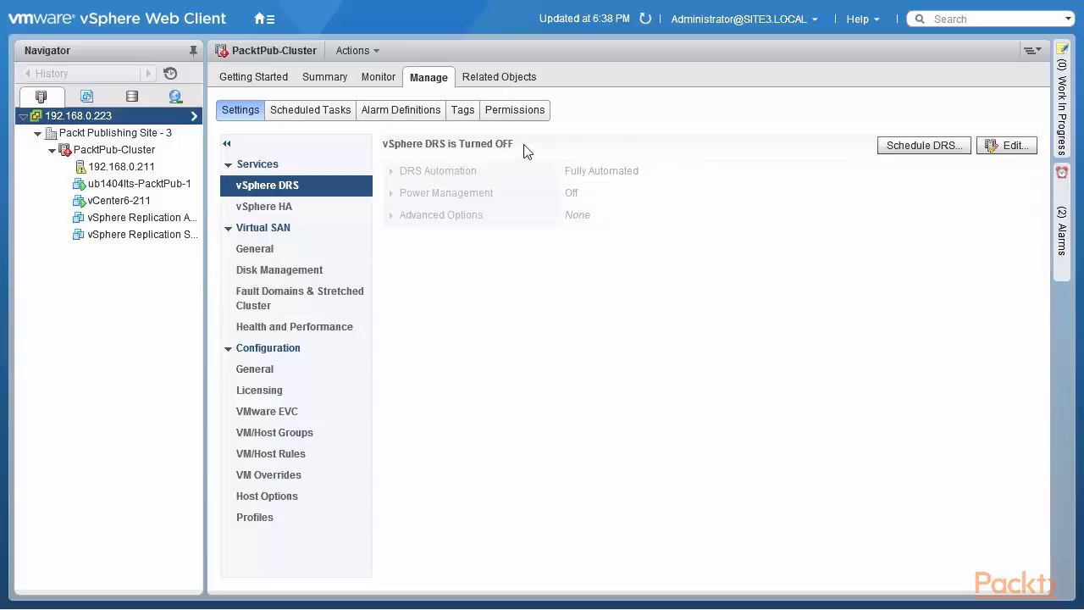
{"action": "left_click", "coordinate": [1015, 146]}
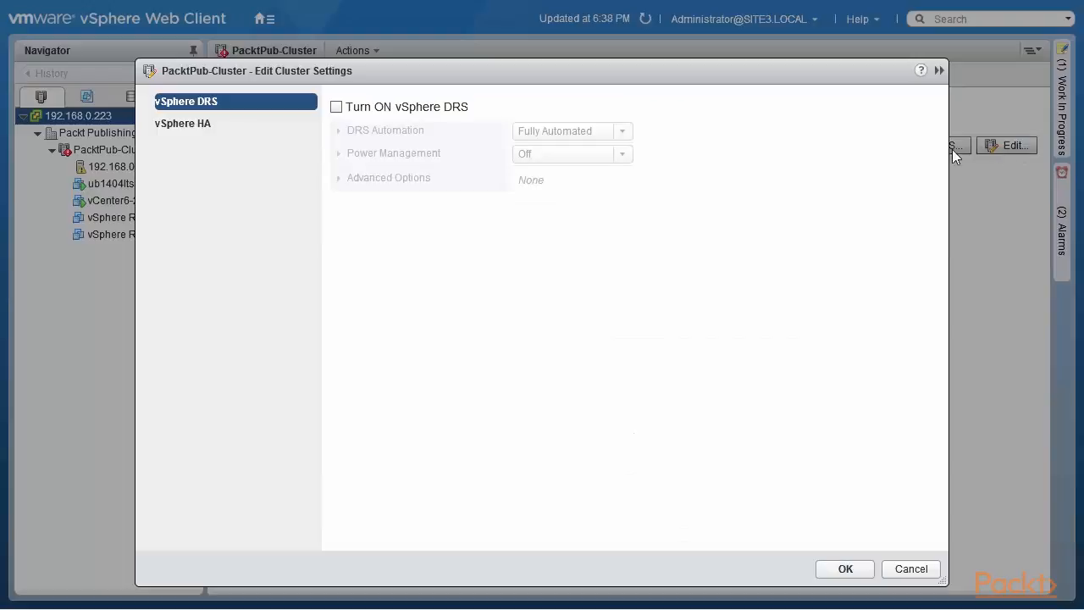
{"action": "left_click", "coordinate": [337, 108]}
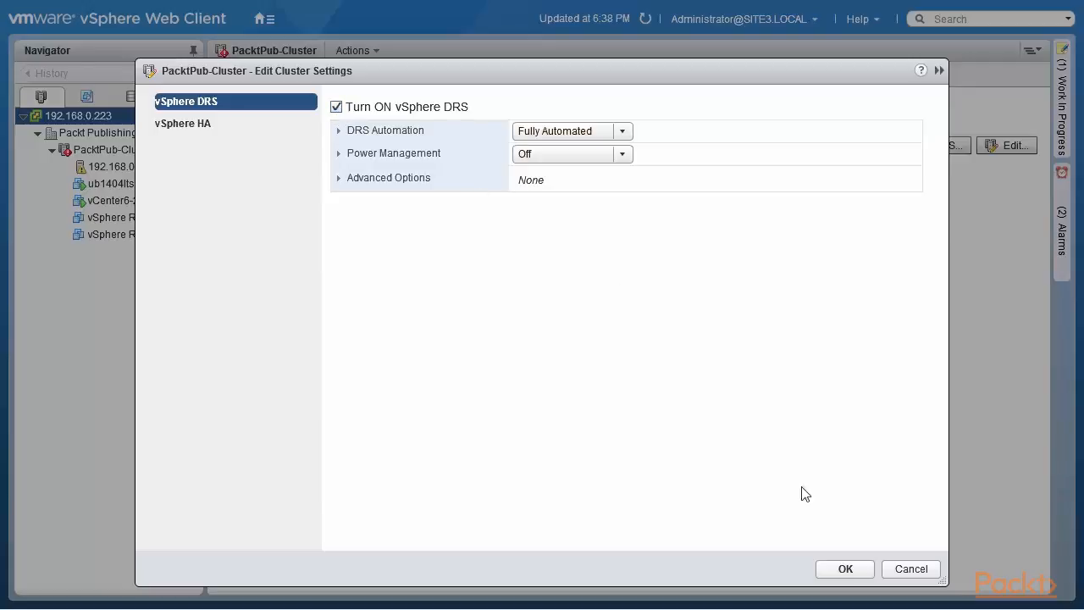
{"action": "left_click", "coordinate": [846, 568]}
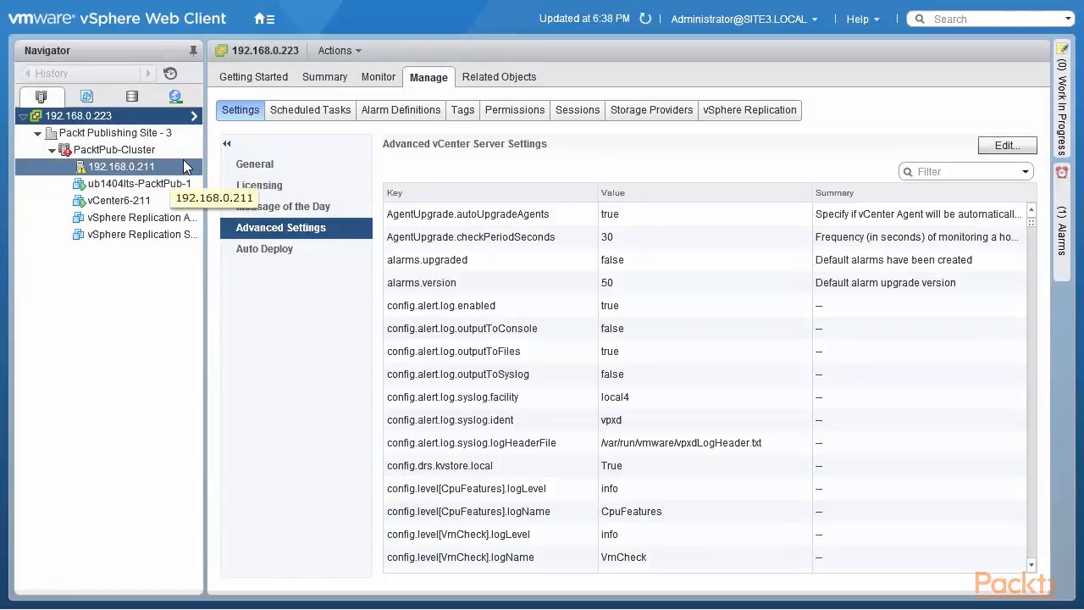
Step: Restore the resource pool tree of PacktPub-Cluster from the PacktPub-Cluster.snapshot file on the Desktop
{"action": "left_click", "coordinate": [136, 157]}
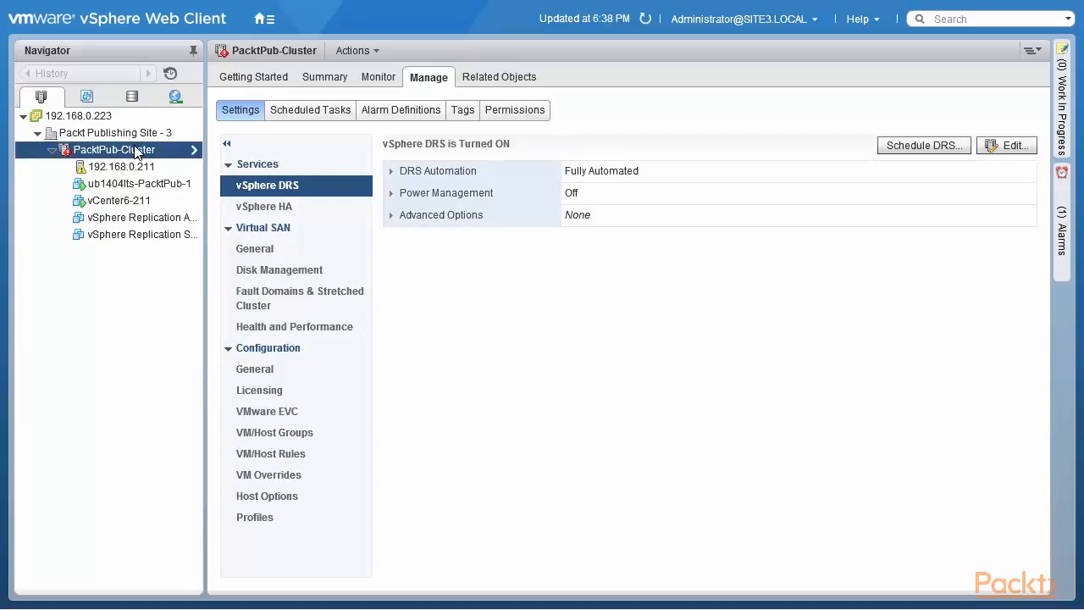
{"action": "right_click", "coordinate": [137, 153]}
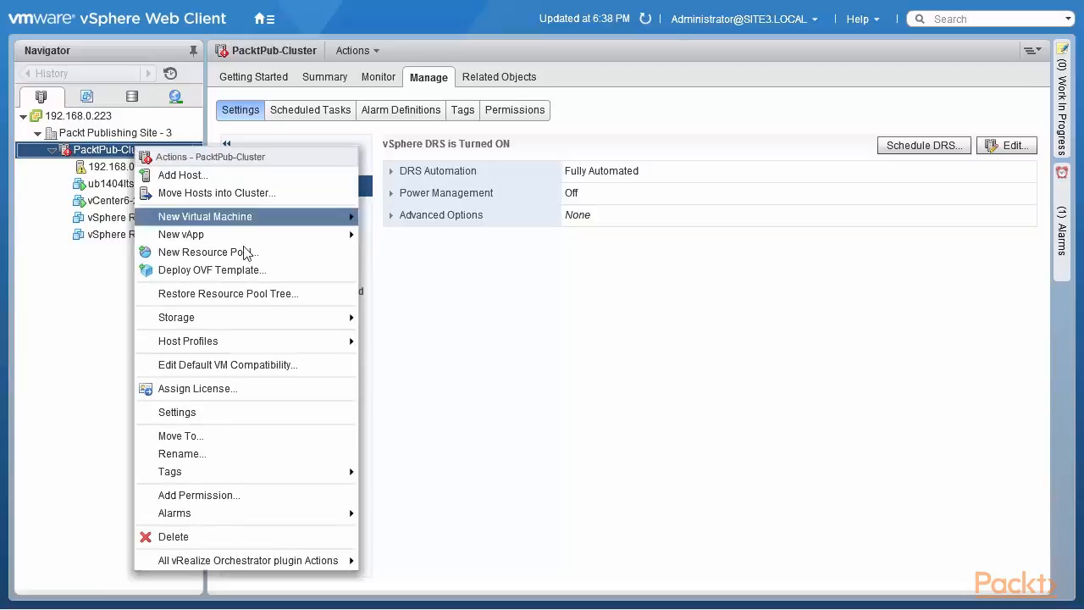
{"action": "left_click", "coordinate": [274, 294]}
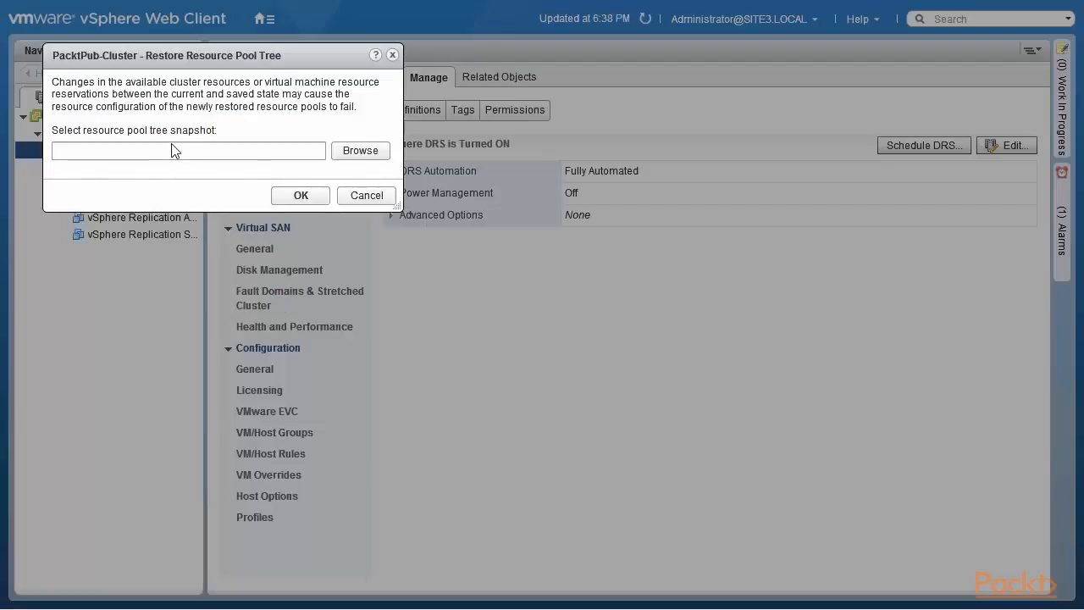
{"action": "left_click", "coordinate": [355, 152]}
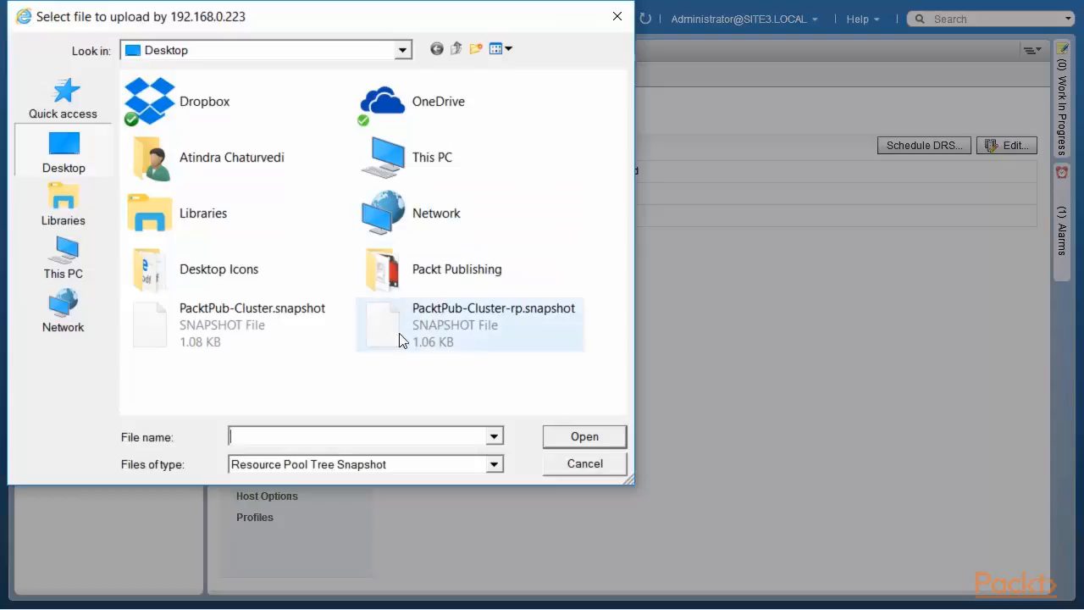
{"action": "double_click", "coordinate": [259, 315]}
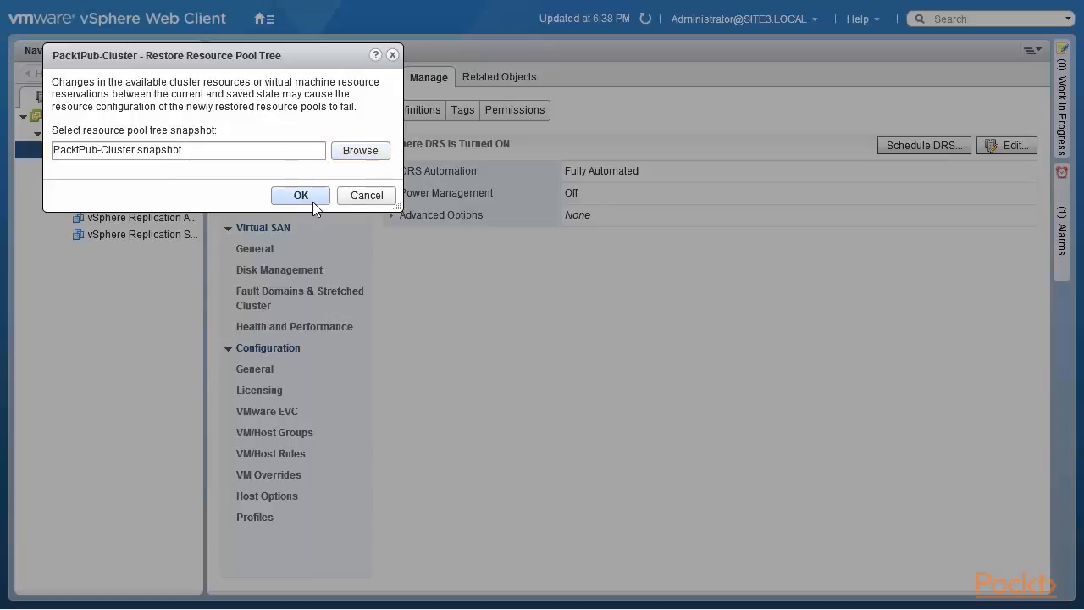
{"action": "left_click", "coordinate": [312, 200]}
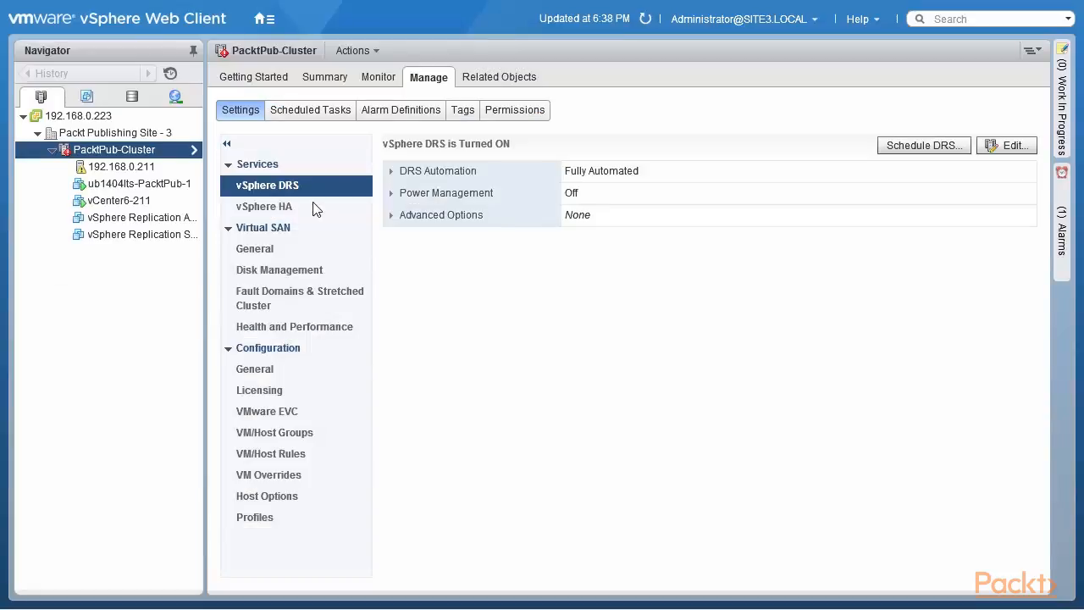
Step: Refresh the inventory, expand the restored Packt-Pub-Resource-Pool and view its summary
{"action": "left_click", "coordinate": [646, 19]}
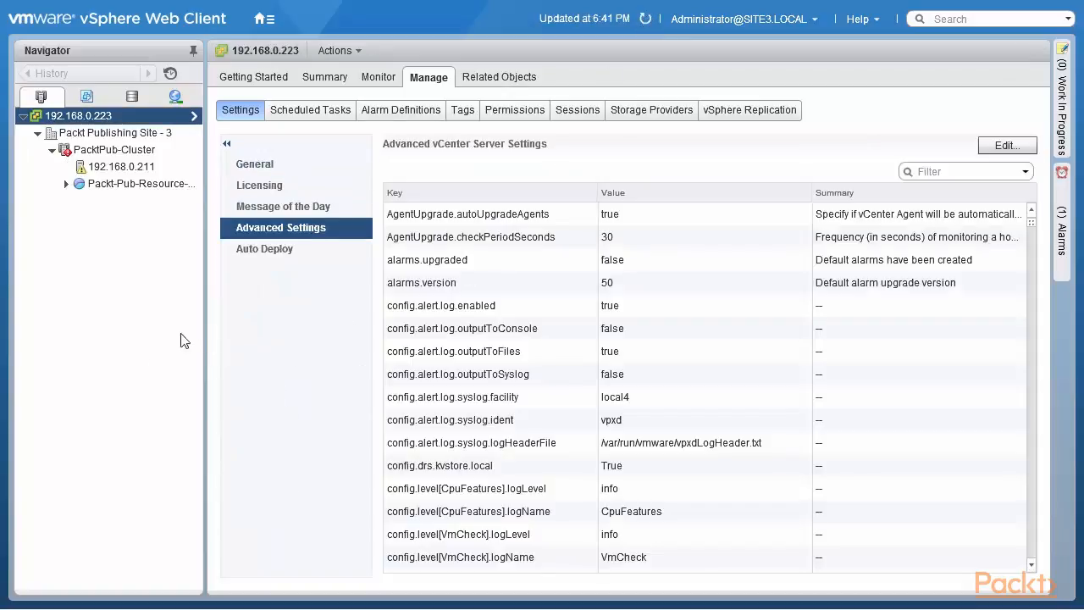
{"action": "left_click", "coordinate": [68, 184]}
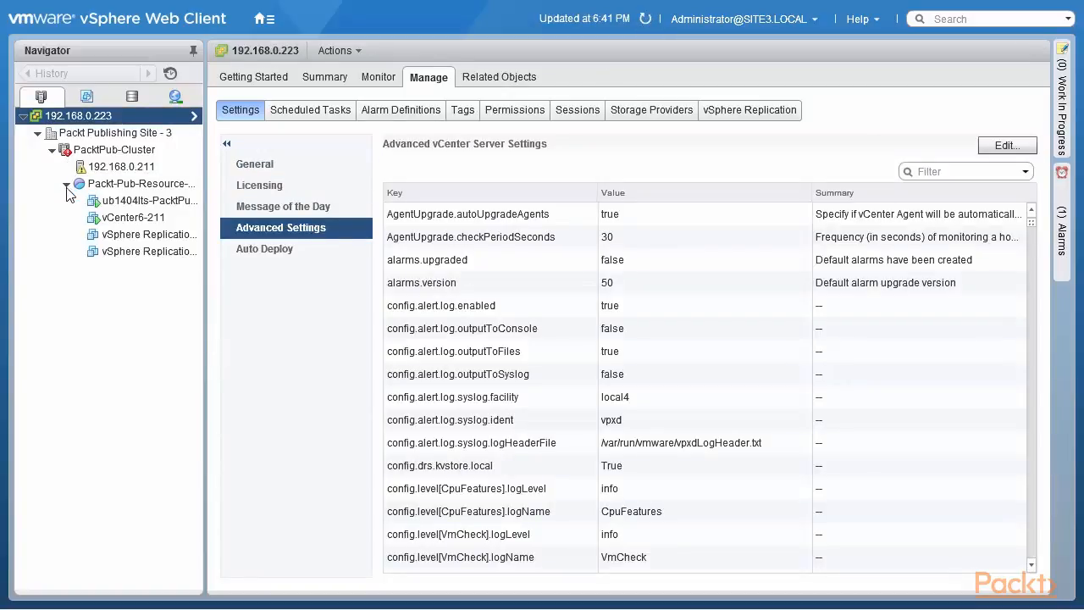
{"action": "left_click", "coordinate": [120, 184]}
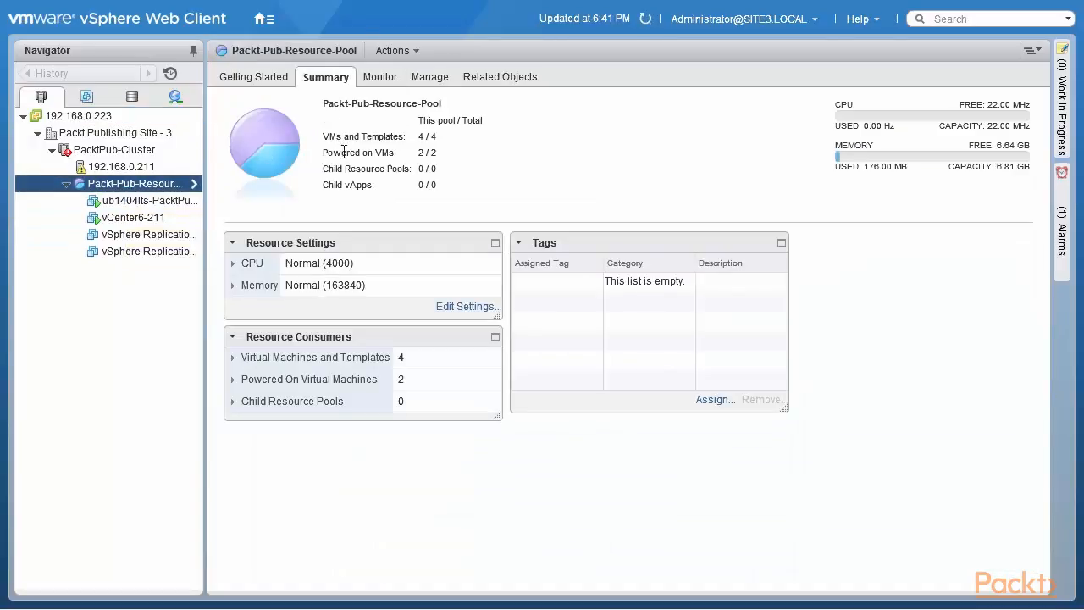